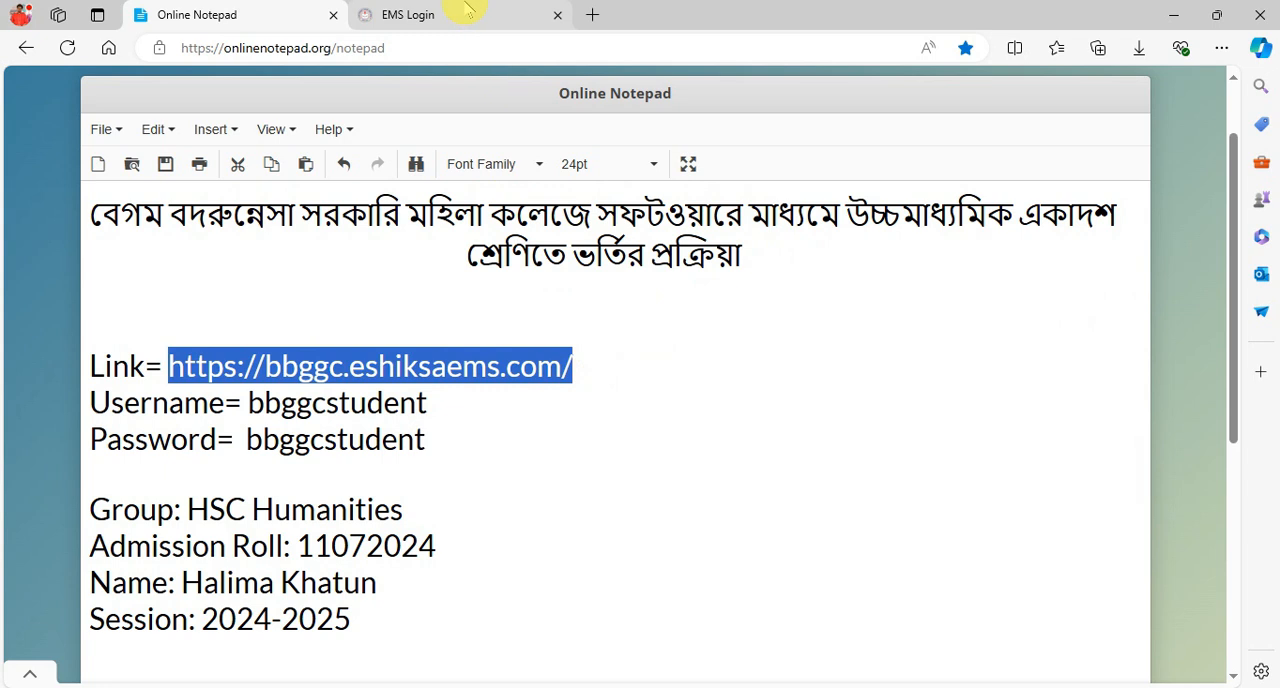
- Check the login details in the online notepad, then sign in to the EMS portal with the prefilled username and password
click(468, 12)
click(235, 18)
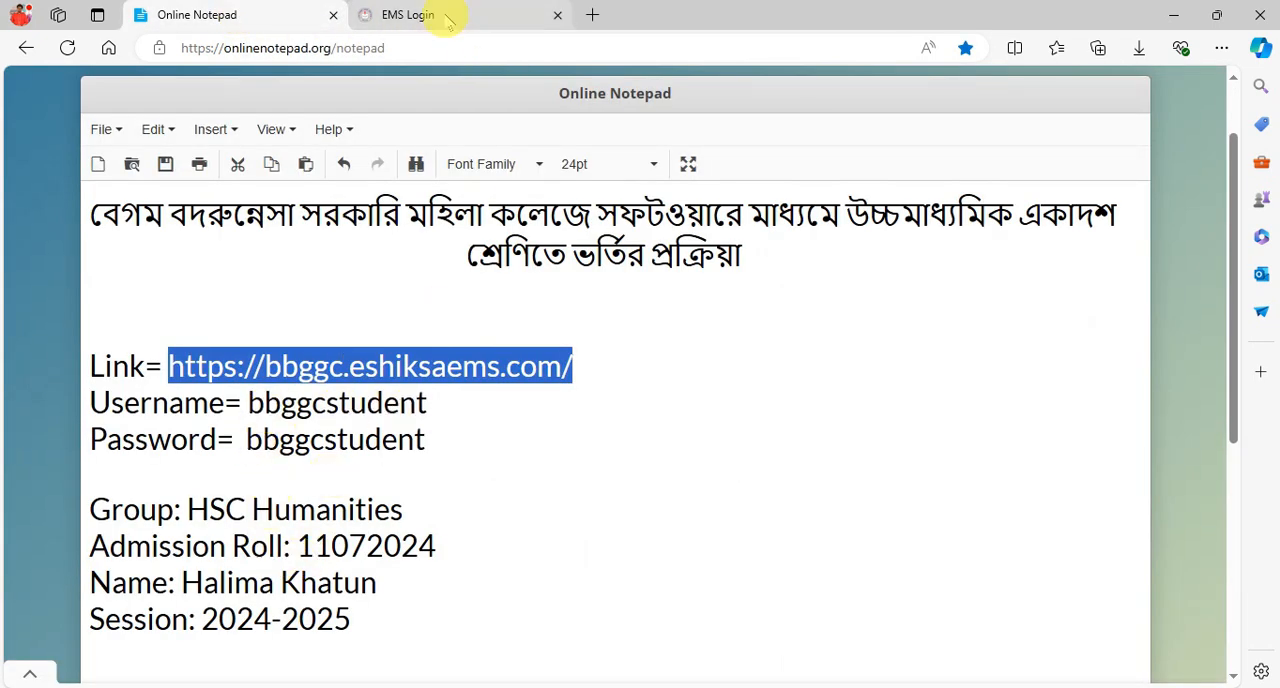
double_click(397, 403)
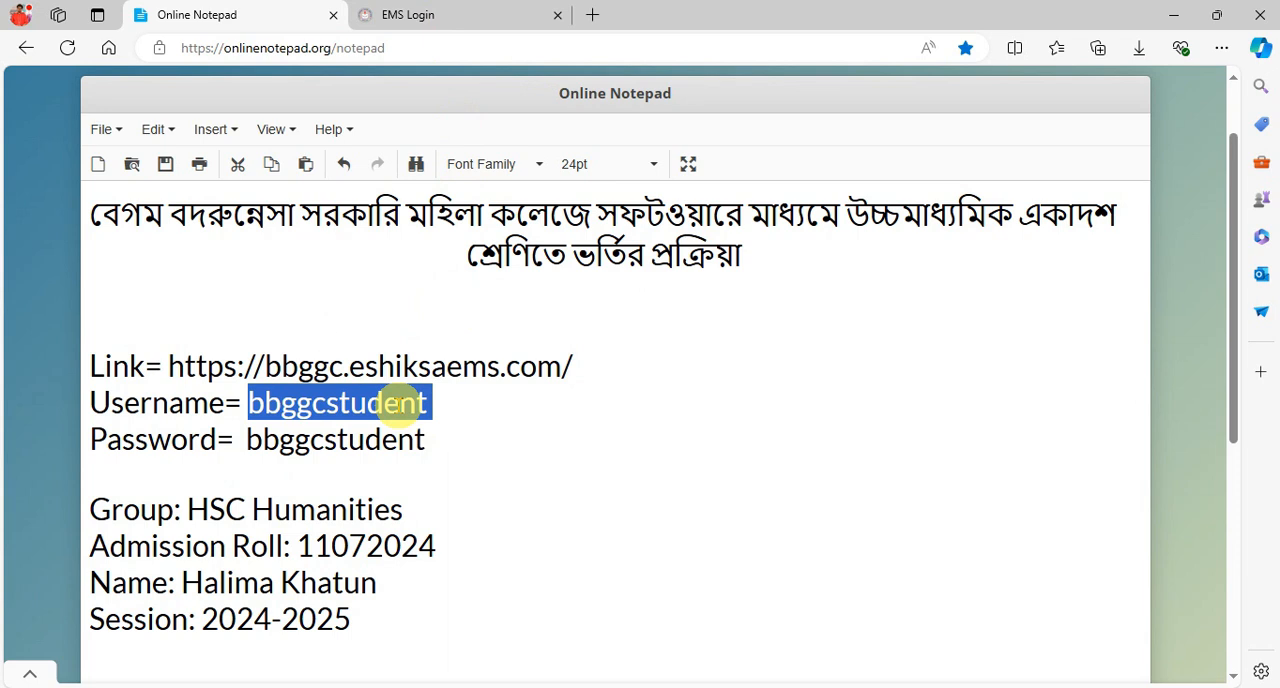
click(503, 12)
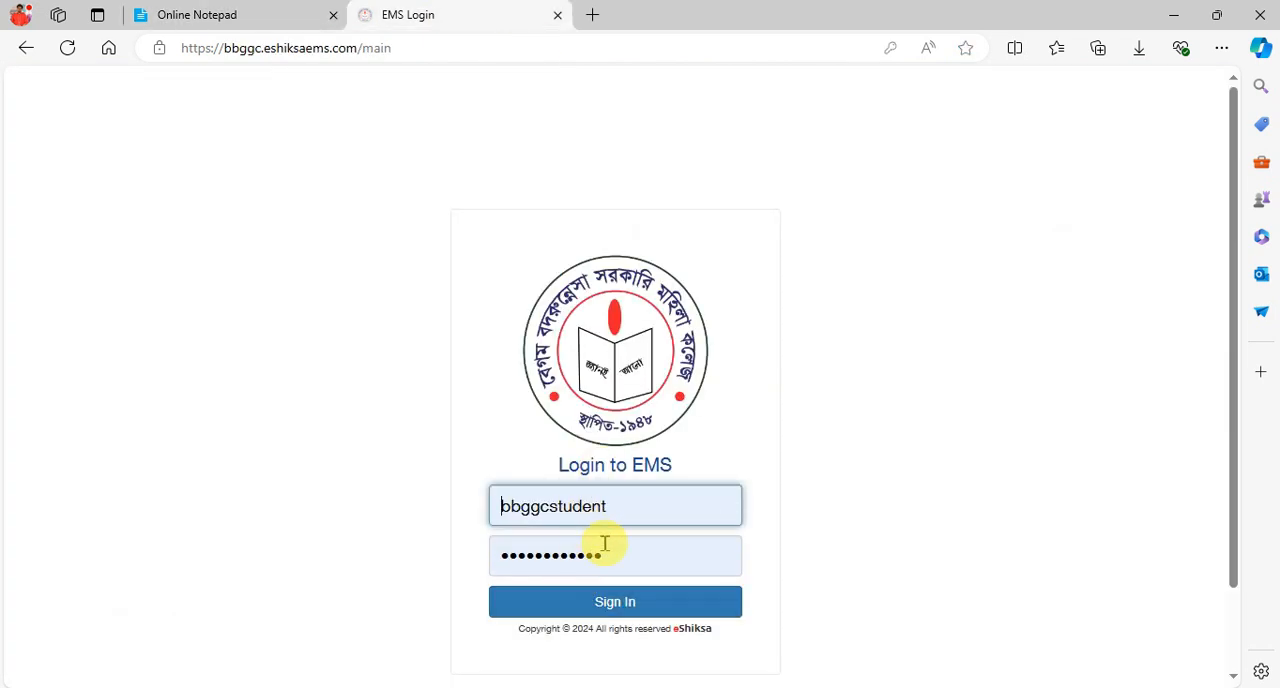
click(628, 603)
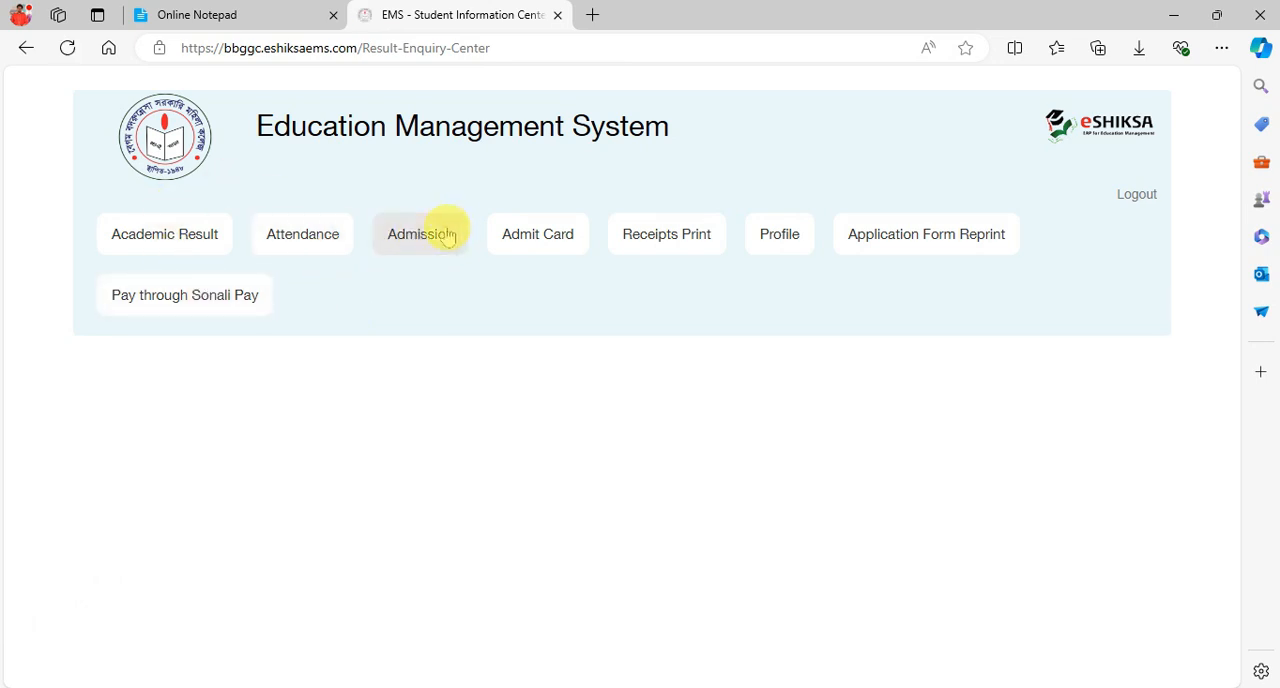
- Start a new admission and choose the HSC group with the HSC - Humanities department
click(437, 234)
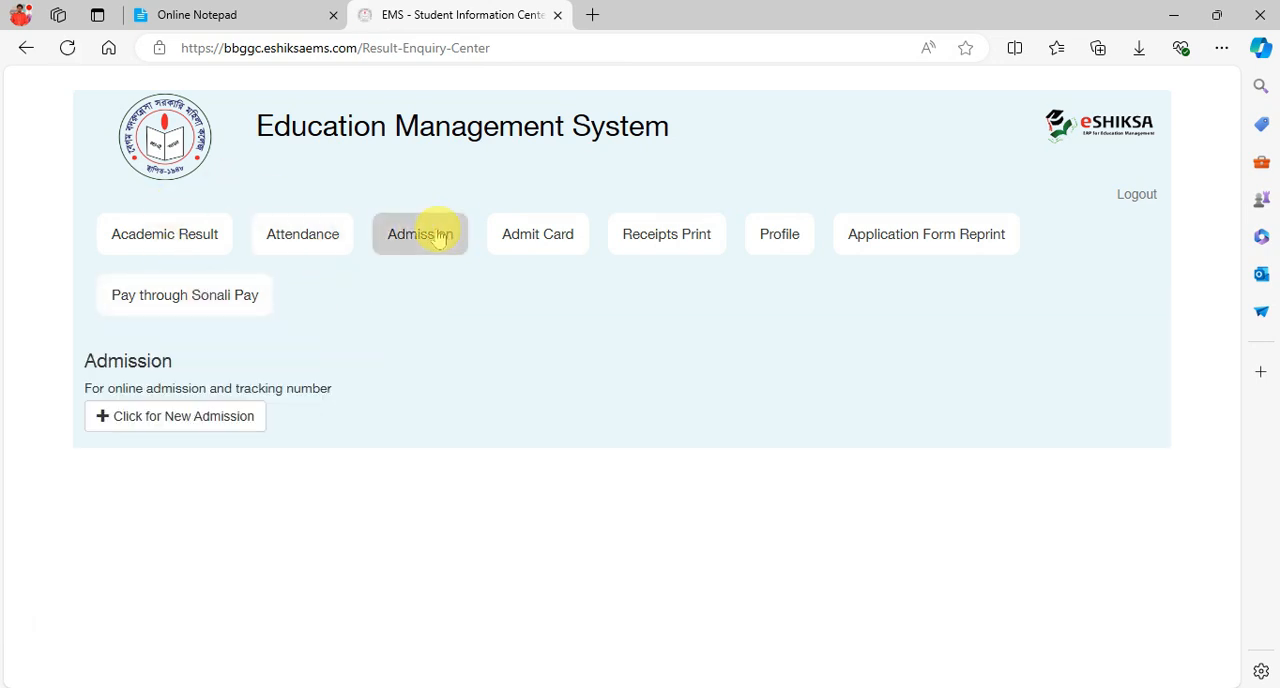
click(209, 413)
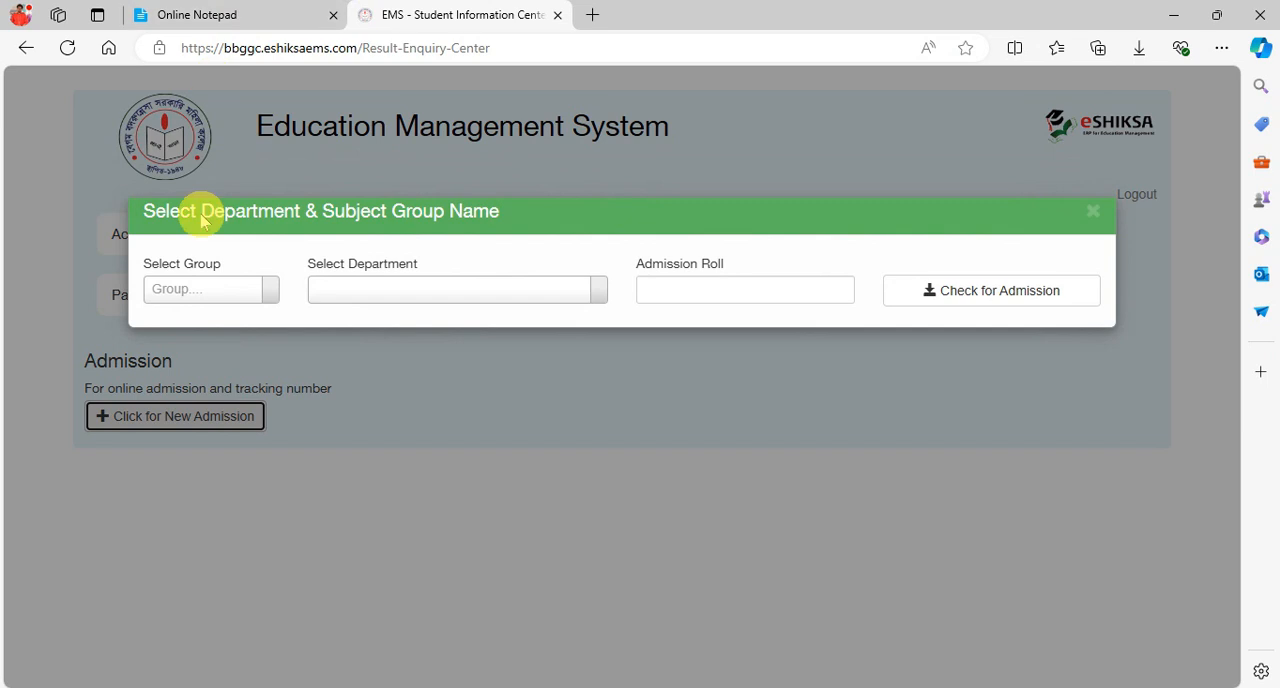
click(197, 290)
click(186, 364)
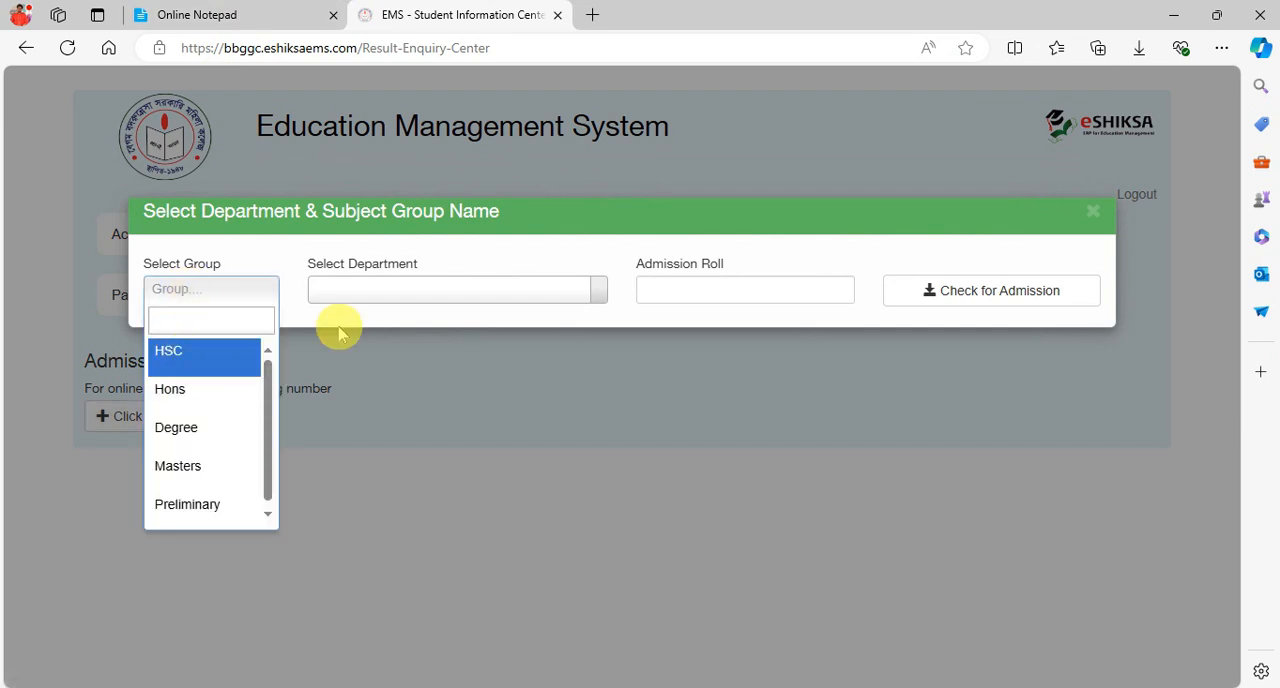
click(403, 294)
click(399, 388)
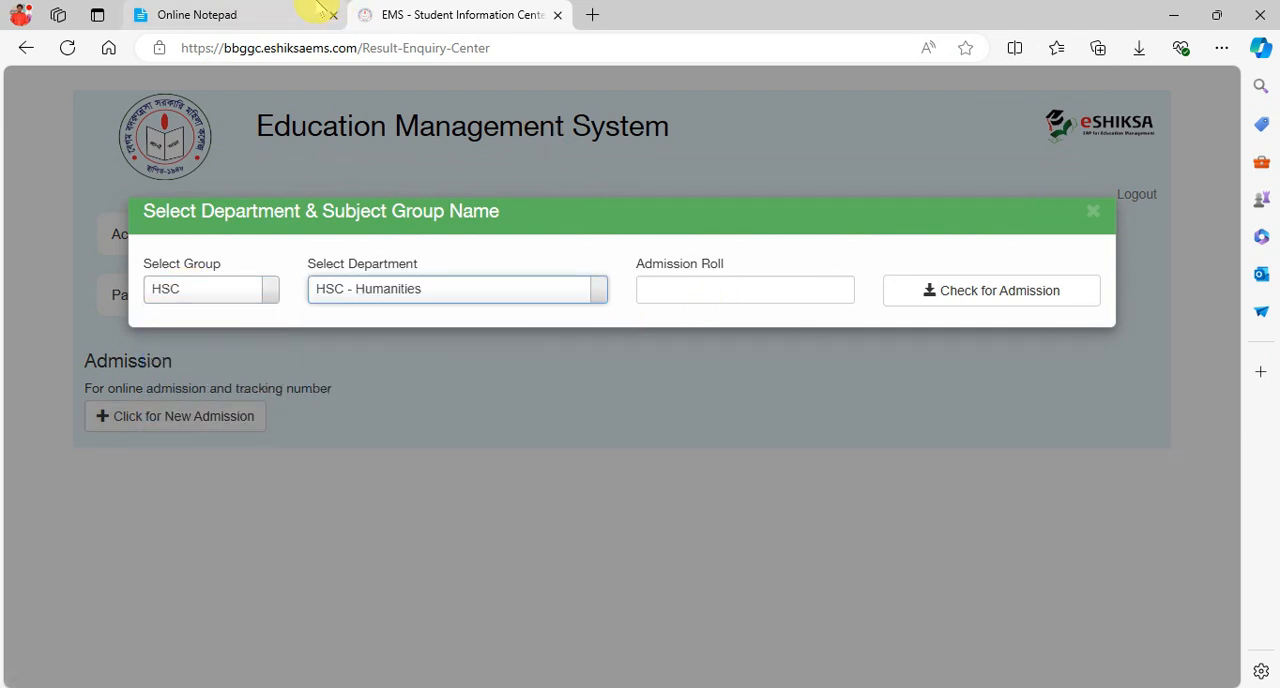
- Copy the admission roll from the online notepad into the Admission Roll field and check for admission
click(300, 12)
drag(298, 545, 434, 545)
key(ctrl+c)
click(430, 12)
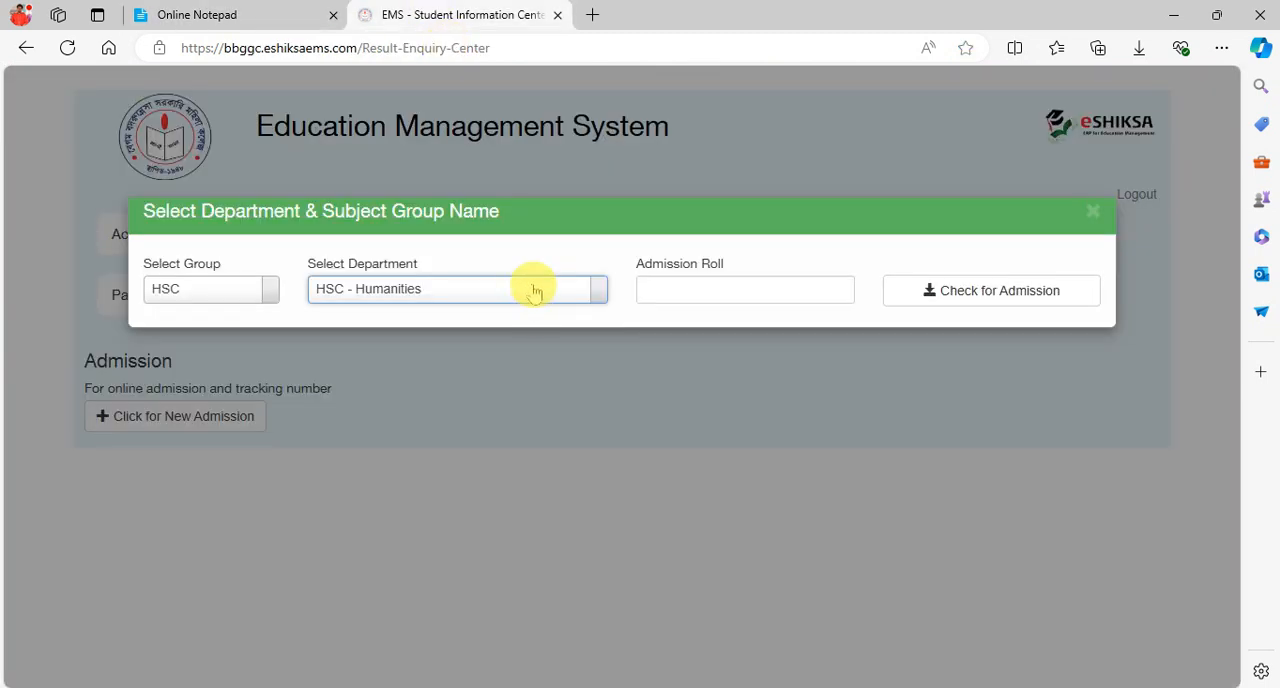
click(684, 288)
key(ctrl+v)
click(957, 291)
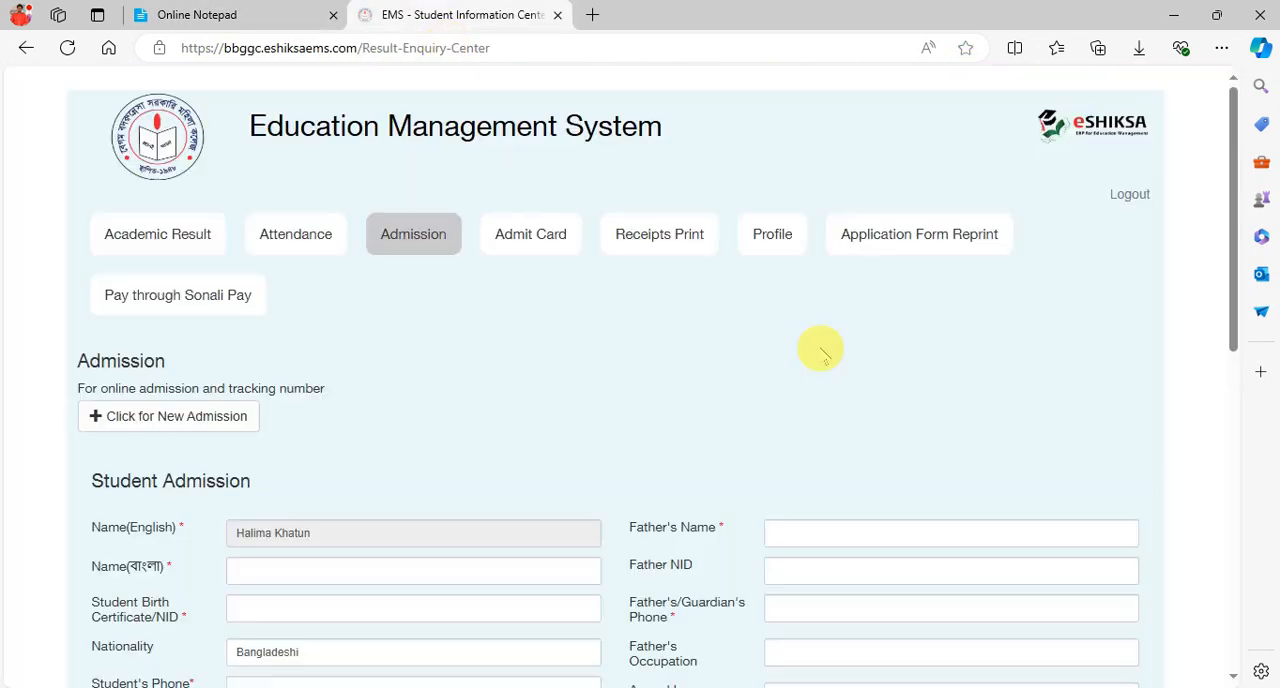
- Review the Student Admission form's personal, parent, address and picture fields
scroll(653, 371, down, 4)
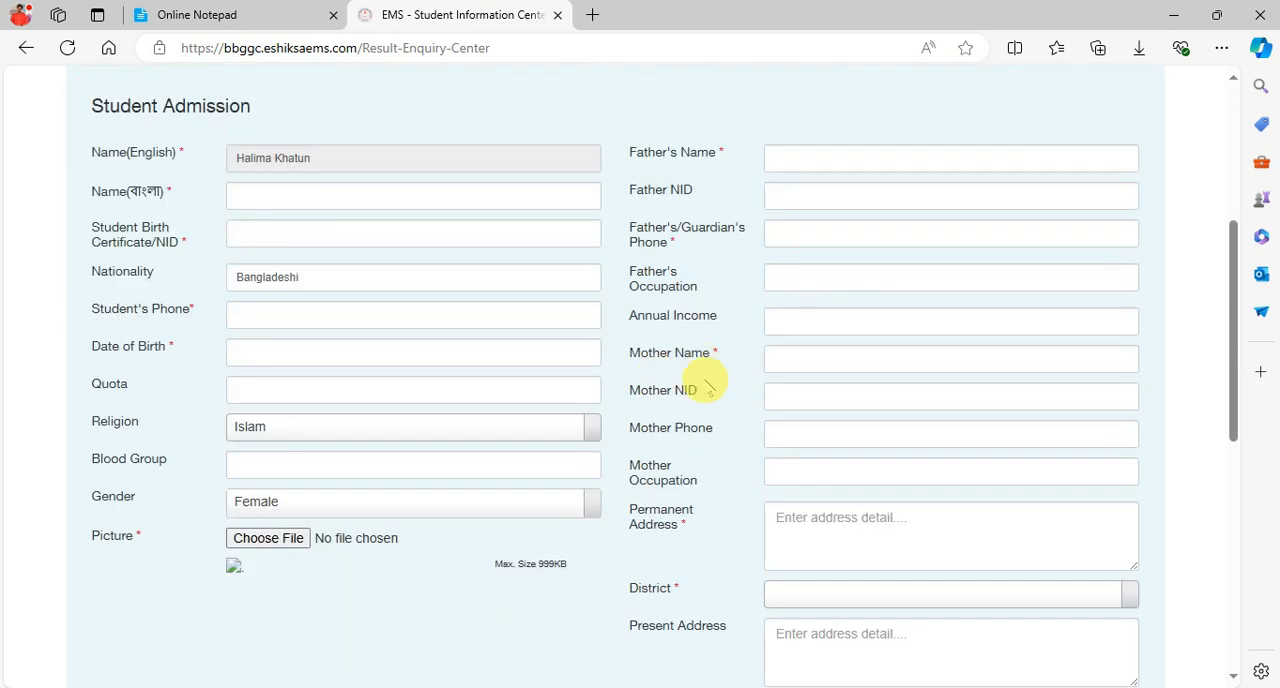
scroll(849, 376, down, 7)
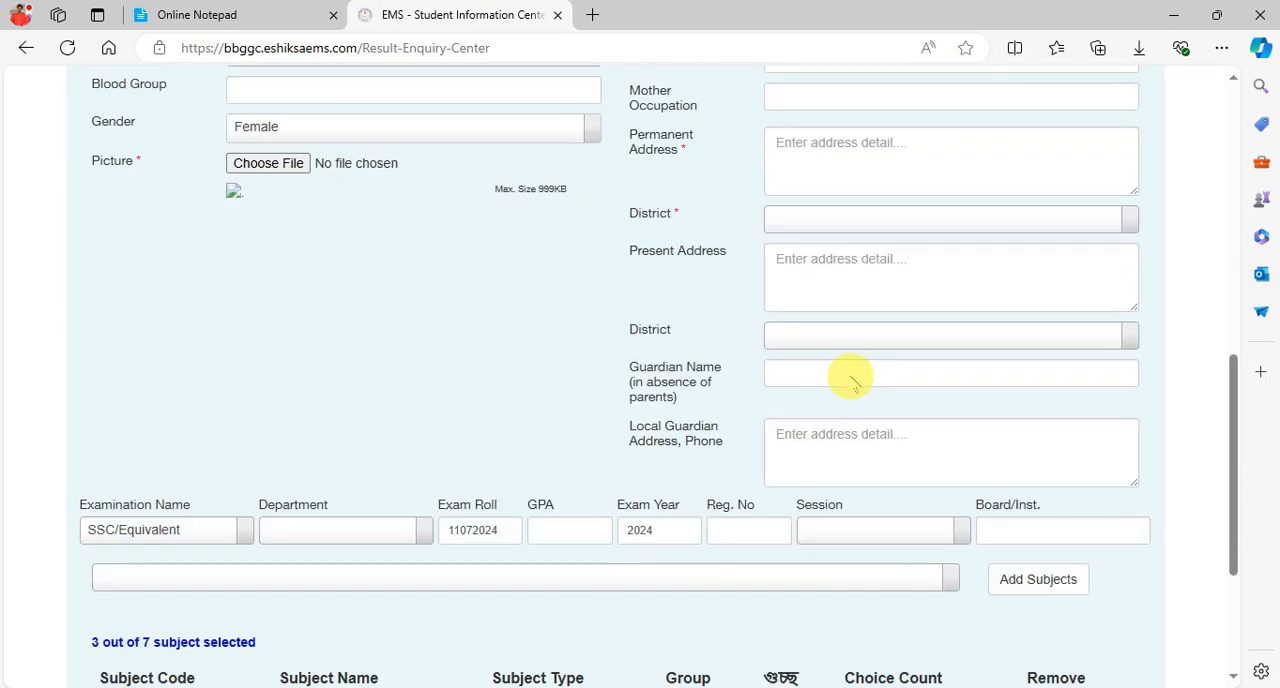
scroll(849, 376, up, 10)
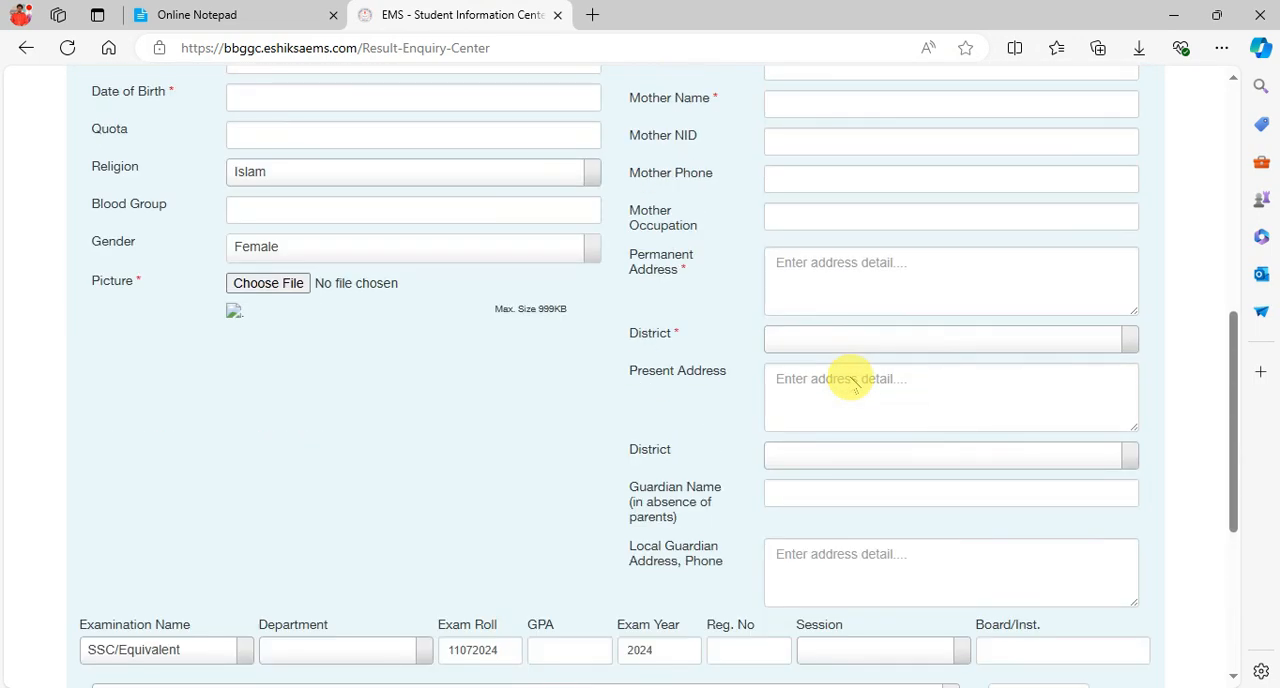
scroll(334, 340, down, 2)
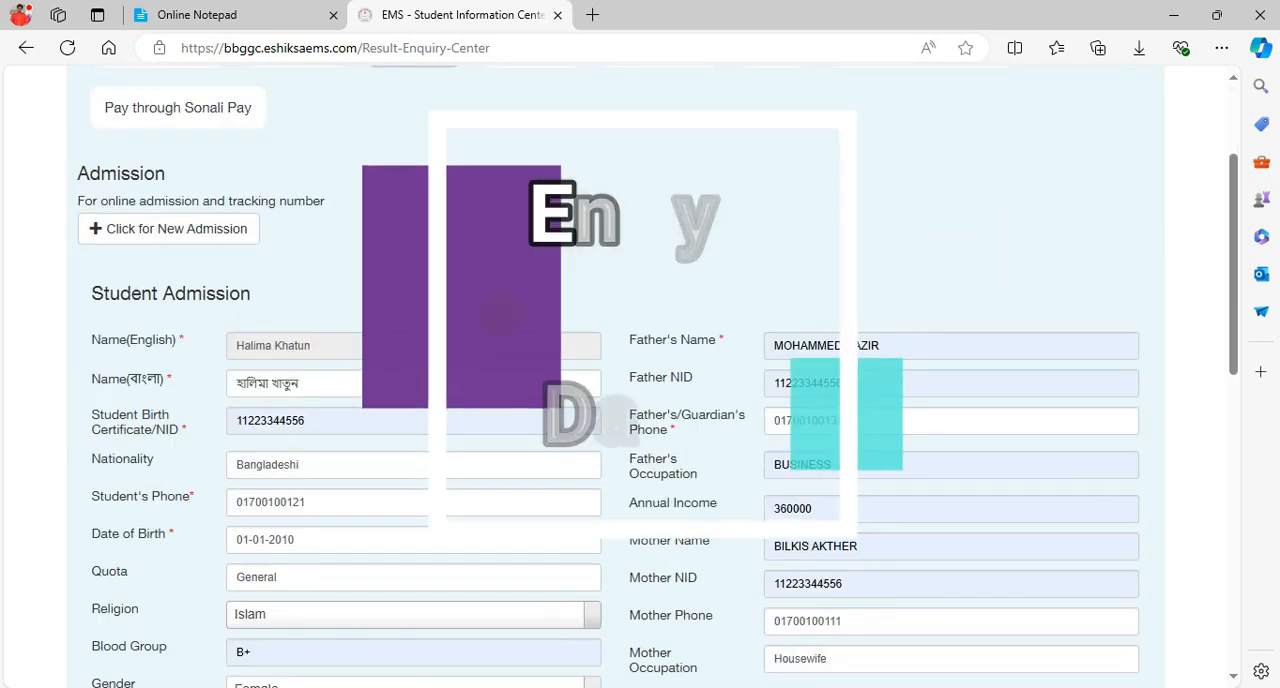
scroll(640, 312, down, 2)
scroll(645, 315, down, 1)
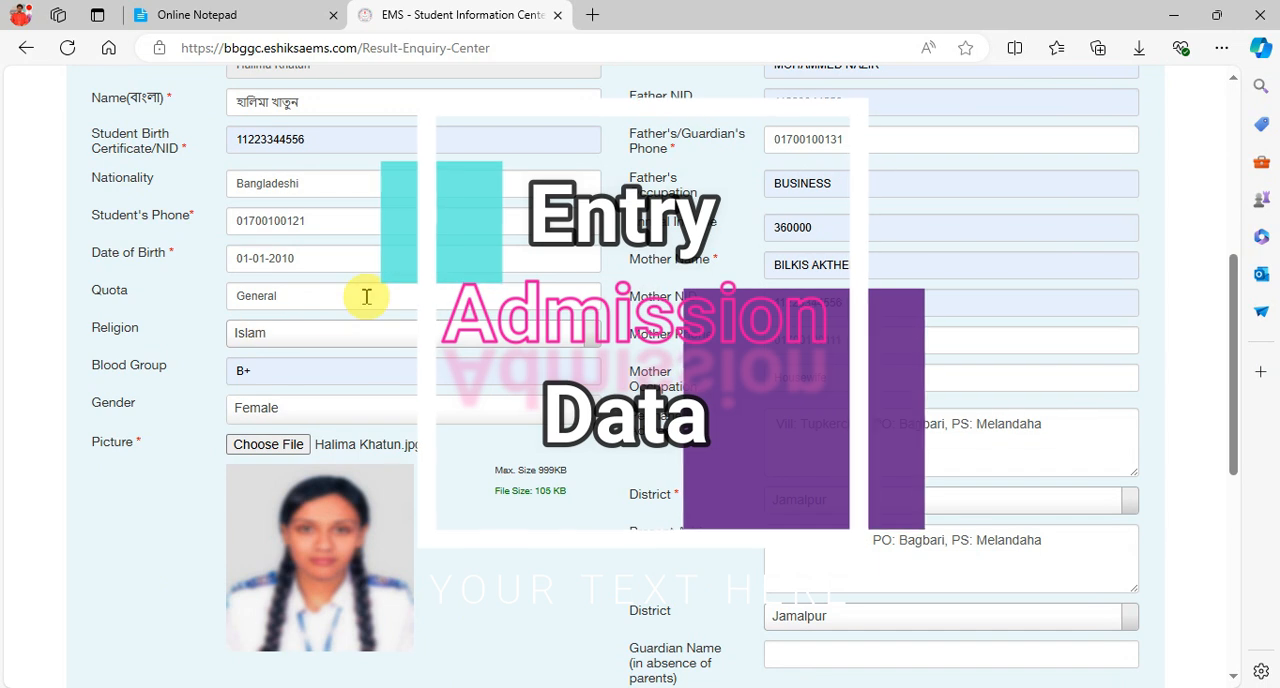
scroll(511, 343, down, 2)
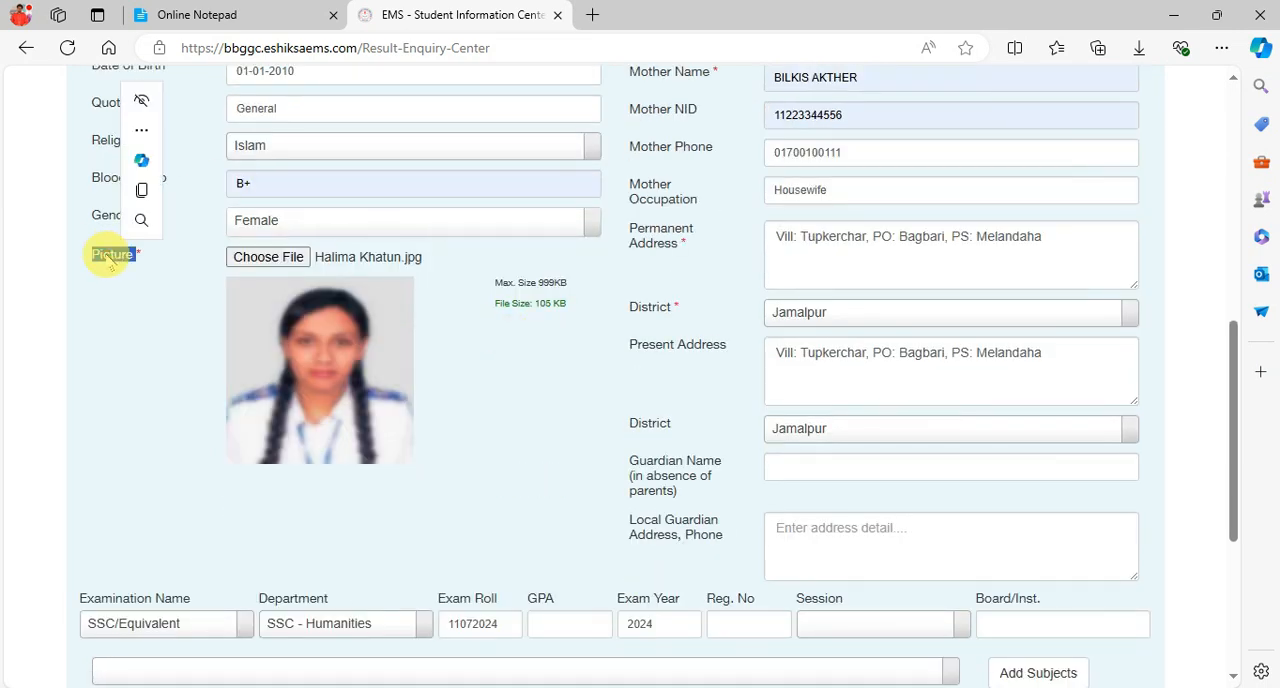
click(193, 315)
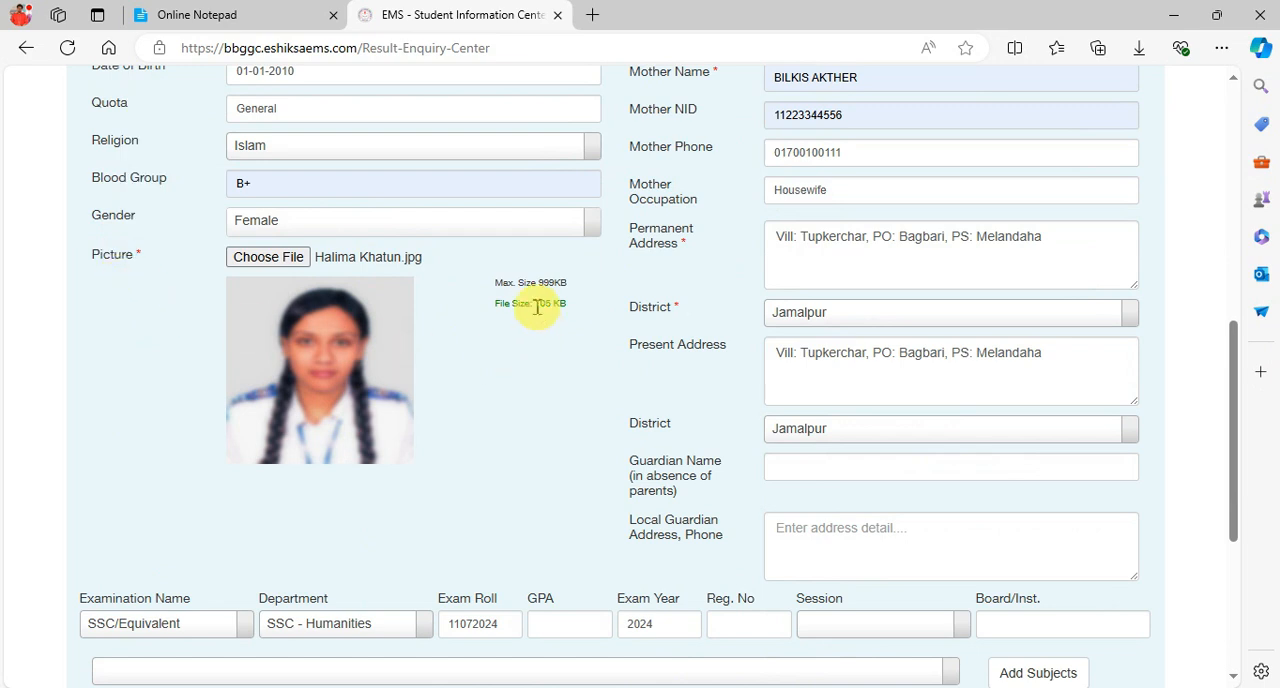
scroll(780, 334, down, 2)
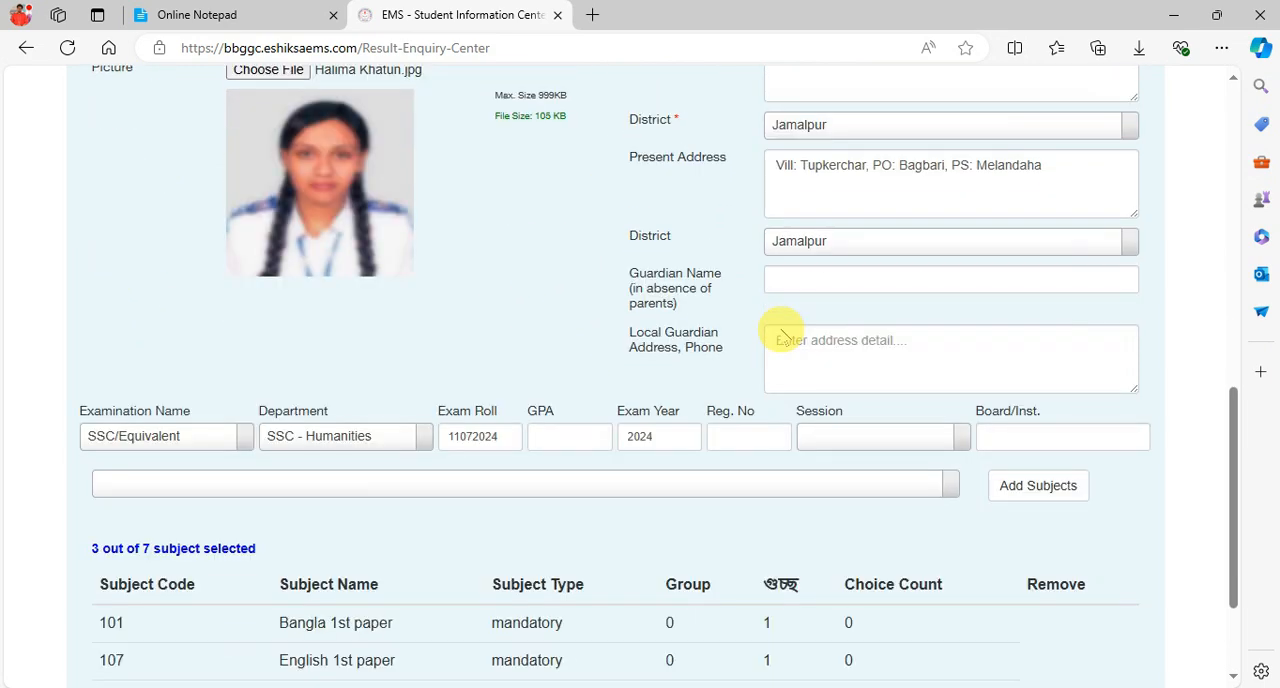
- Enter a GPA of 4.83 and the student's registration number in the SSC/Equivalent examination row
scroll(783, 336, down, 1)
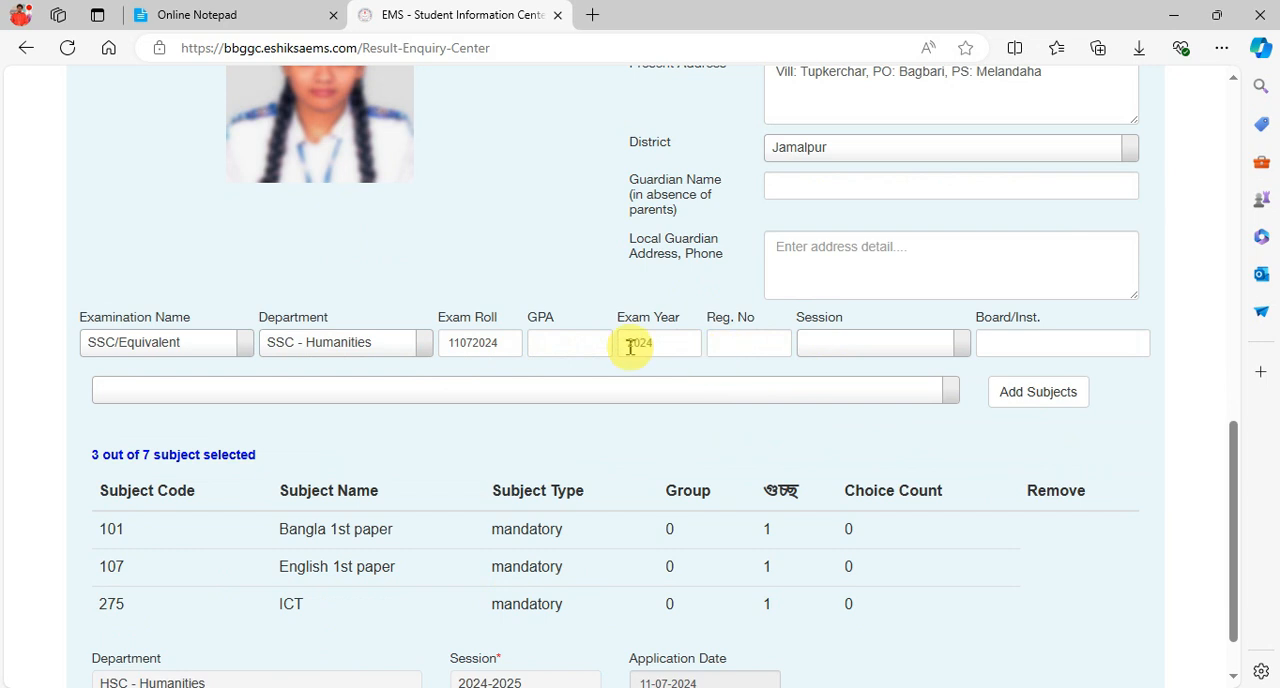
click(557, 340)
click(558, 439)
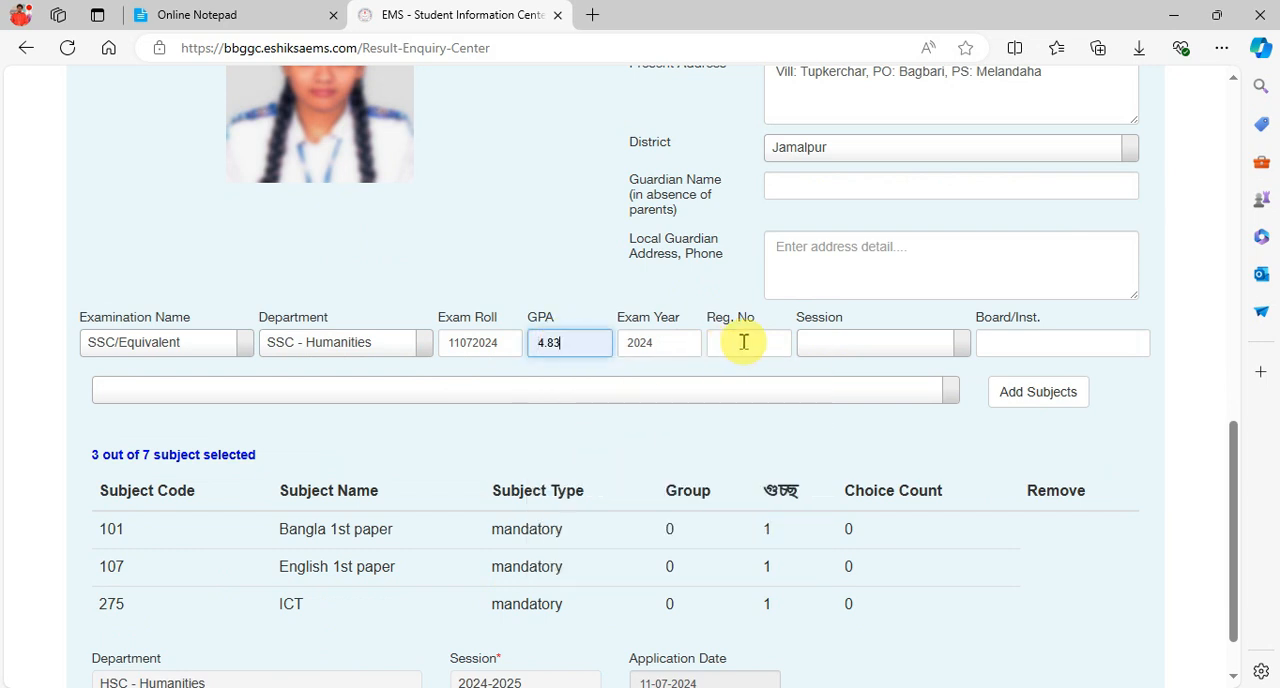
click(743, 342)
click(773, 408)
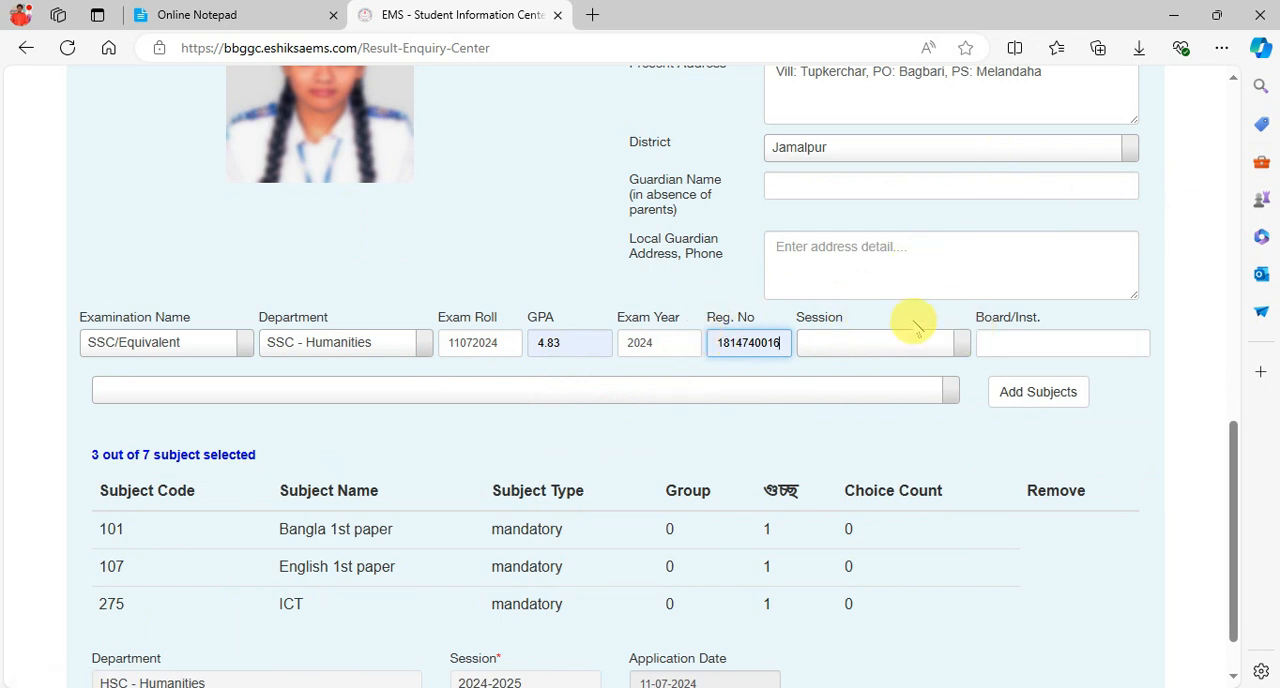
- Set the SSC/Equivalent session to 2022-2023 and enter MYMENSINGH as the board
click(873, 345)
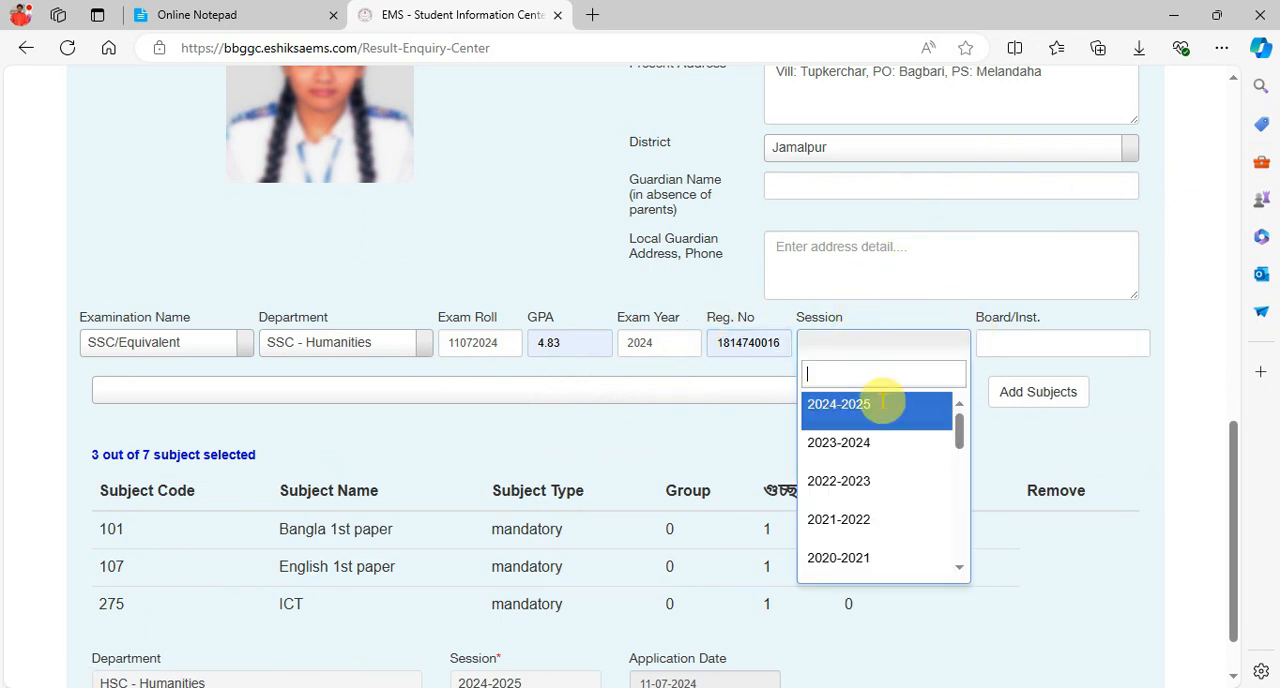
click(819, 317)
key(alt+Tab)
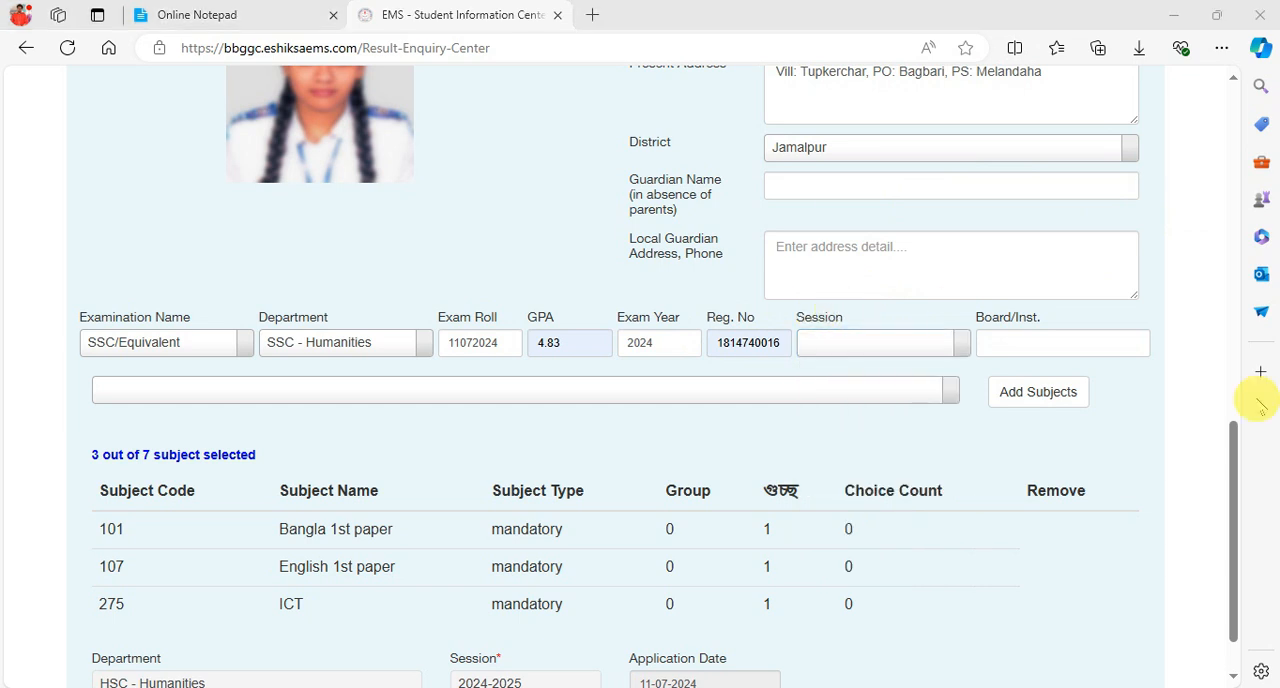
click(862, 340)
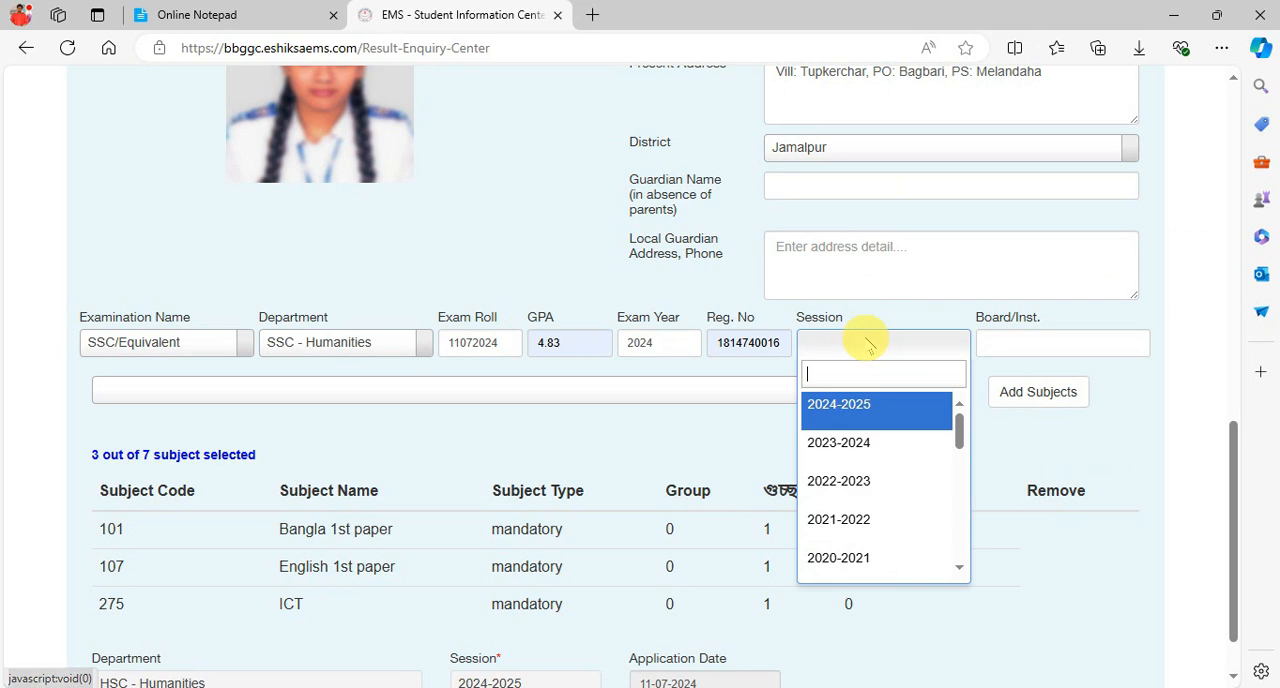
click(857, 481)
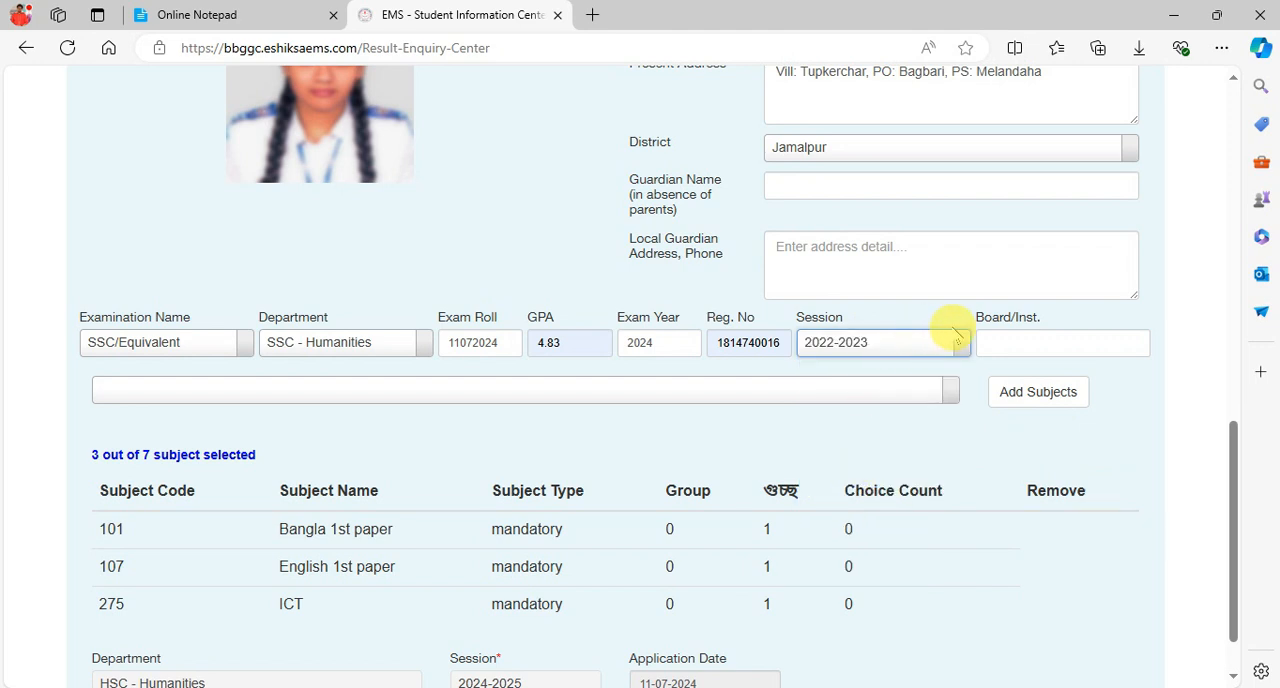
click(1037, 341)
text(MYMENSINGH)
click(1166, 317)
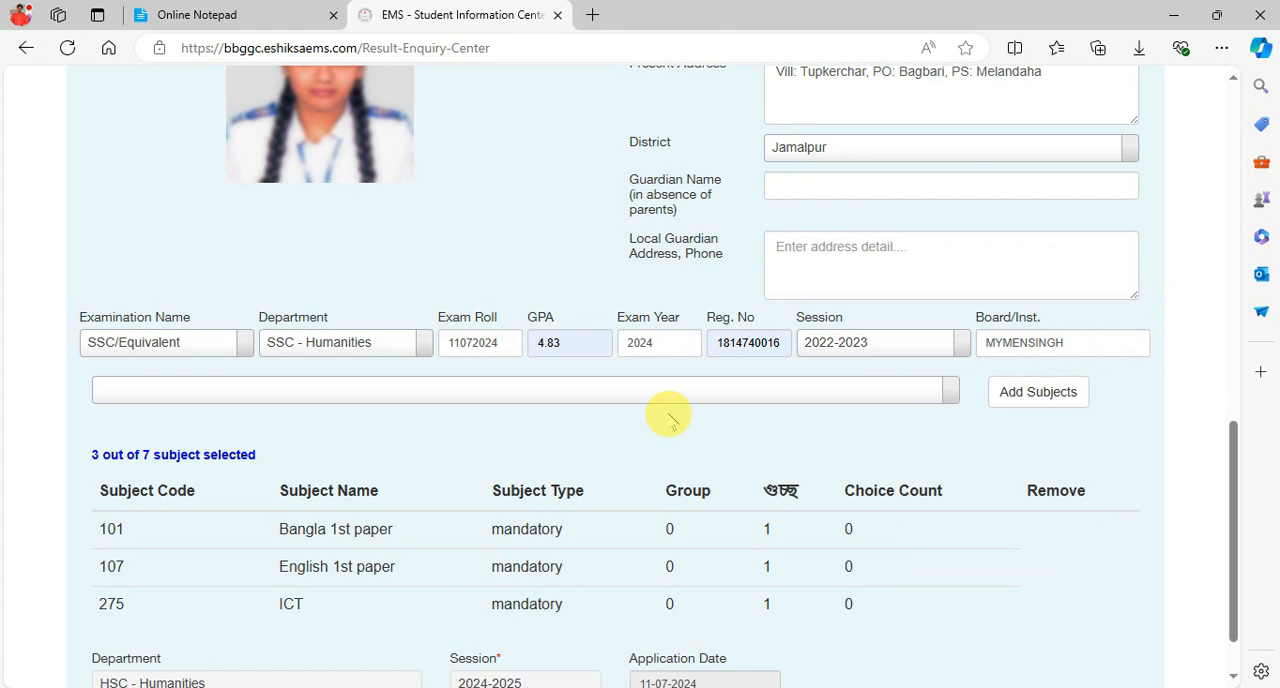
- Switch to the Subject Guccho.jpg image and examine the subject codes and groups of each department, especially Humanities
scroll(580, 449, down, 1)
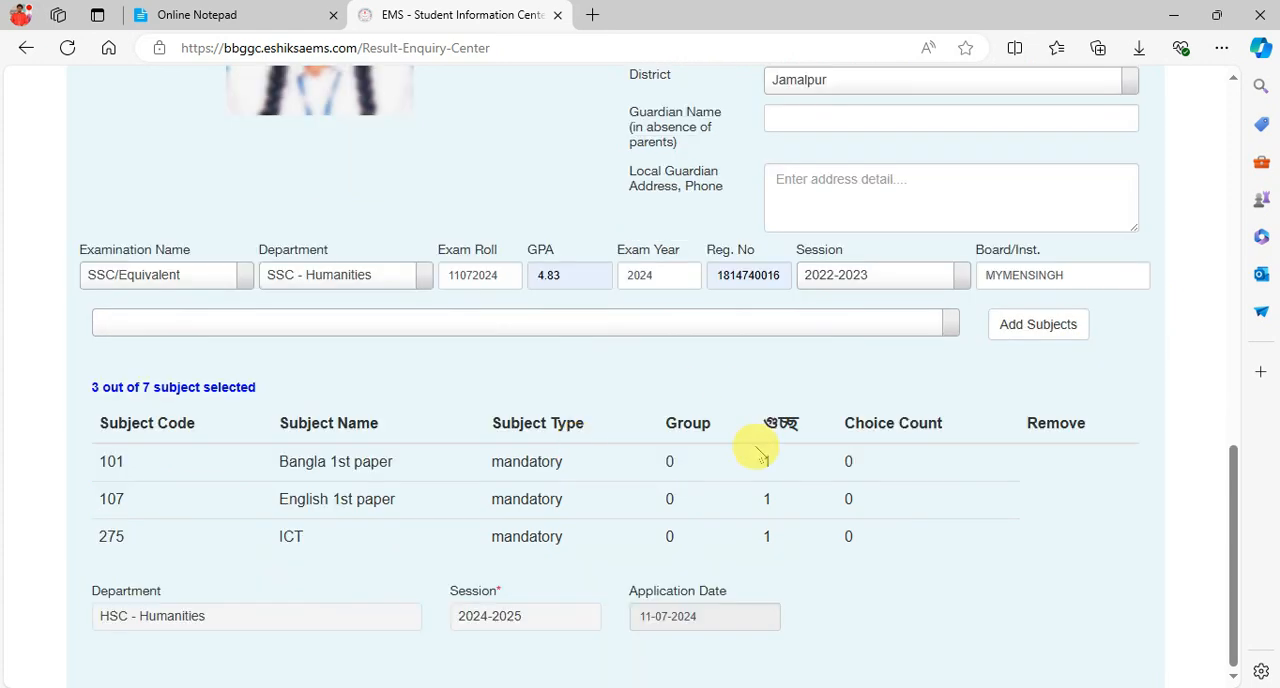
click(684, 686)
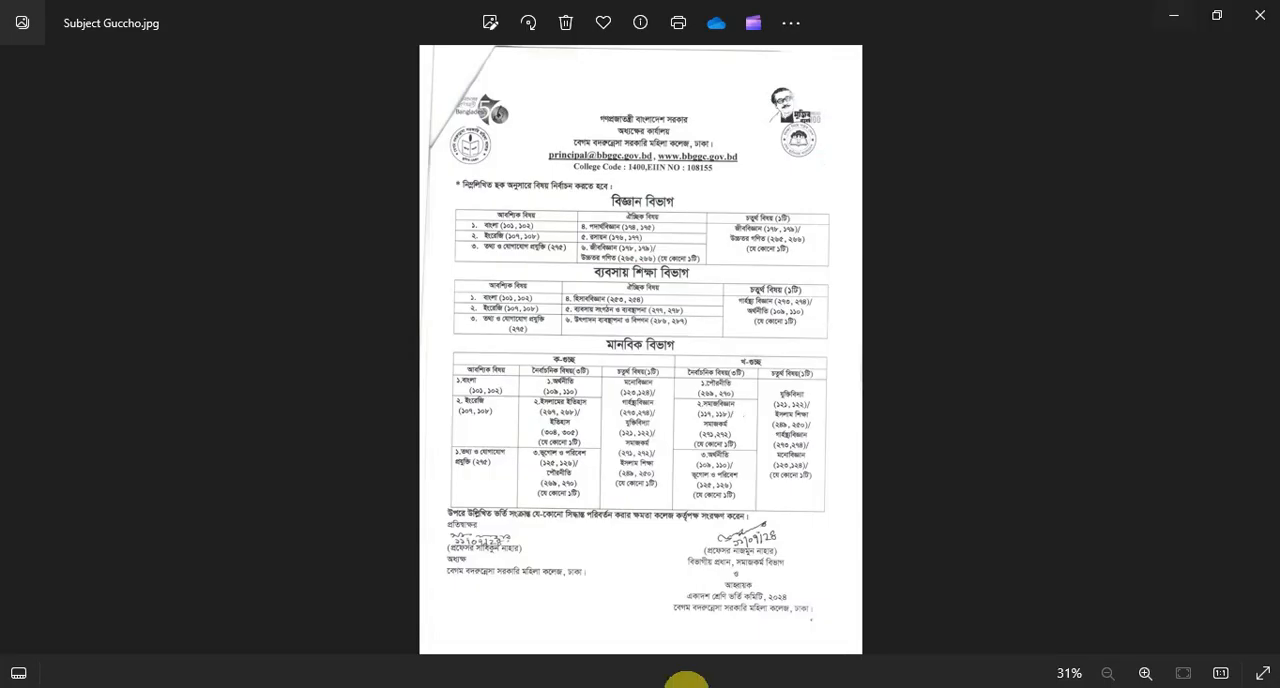
scroll(651, 368, up, 3)
drag(651, 368, 667, 157)
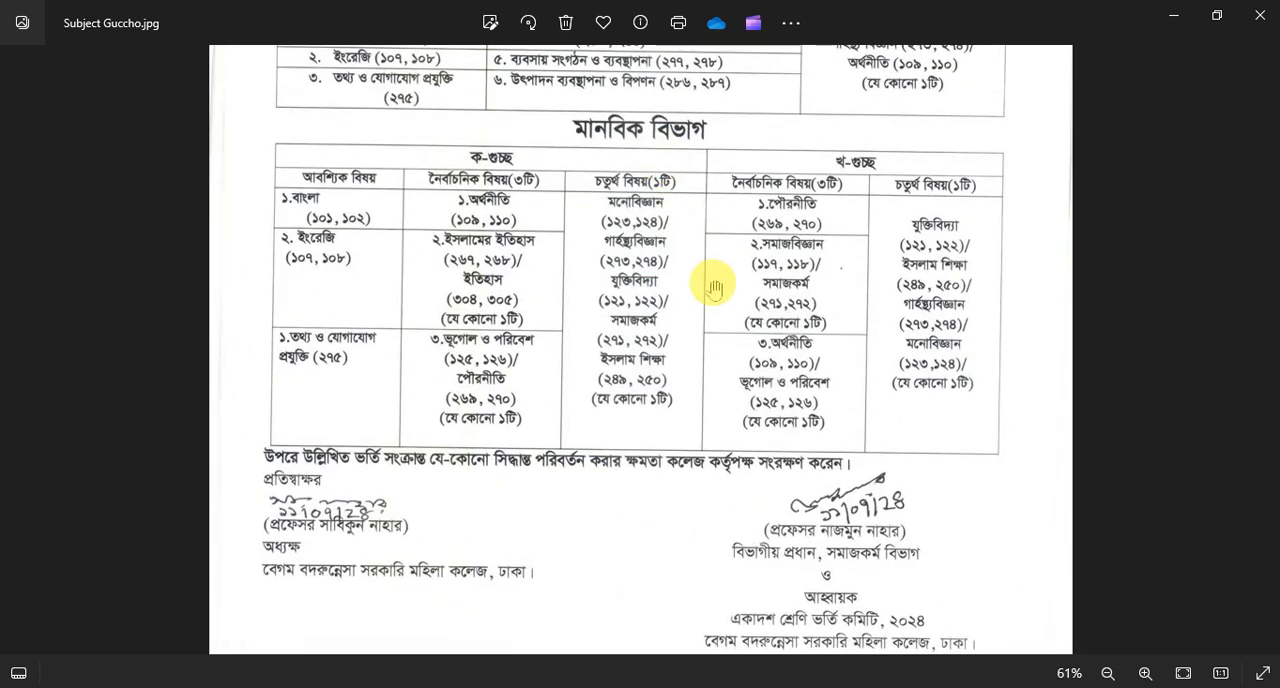
scroll(714, 286, up, 1)
drag(714, 286, 606, 340)
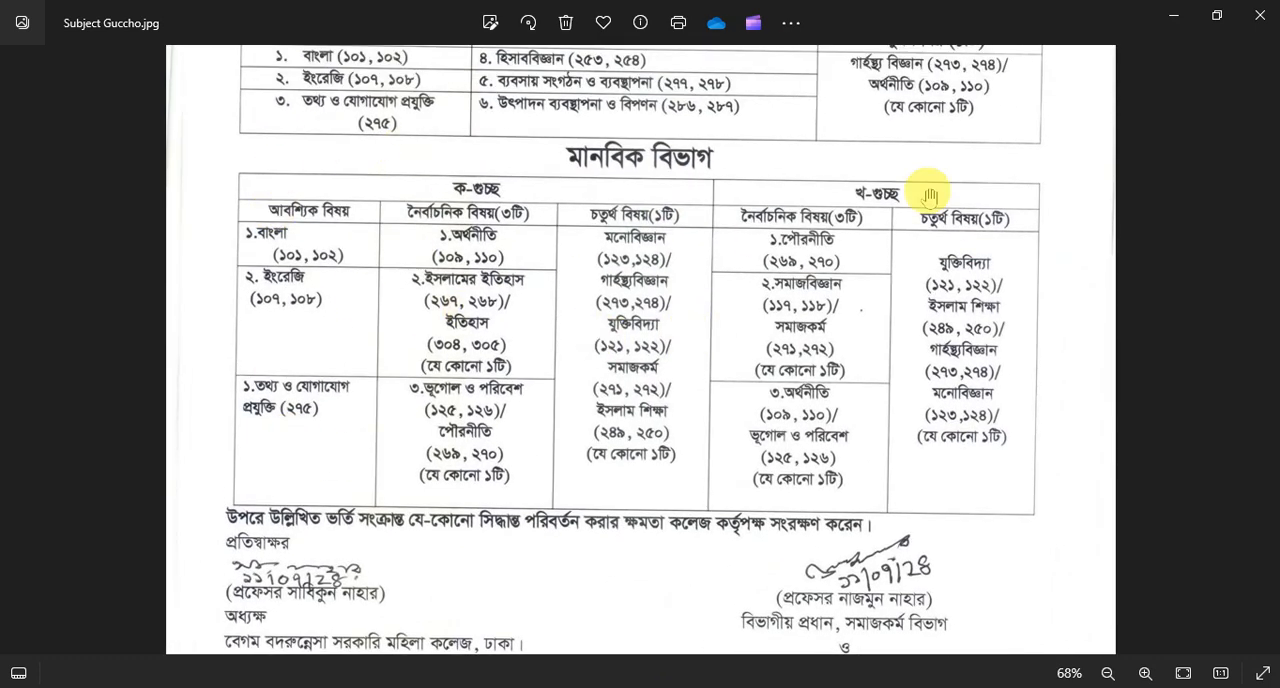
drag(809, 155, 794, 448)
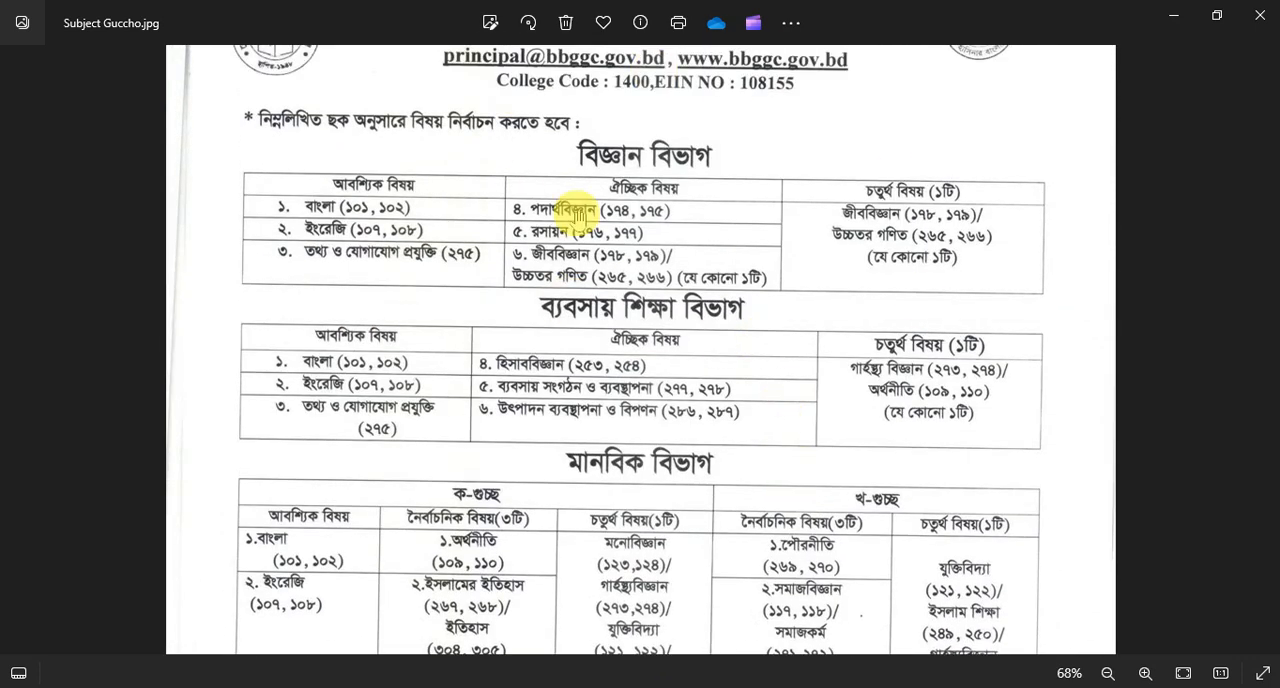
scroll(749, 366, down, 3)
scroll(790, 412, down, 1)
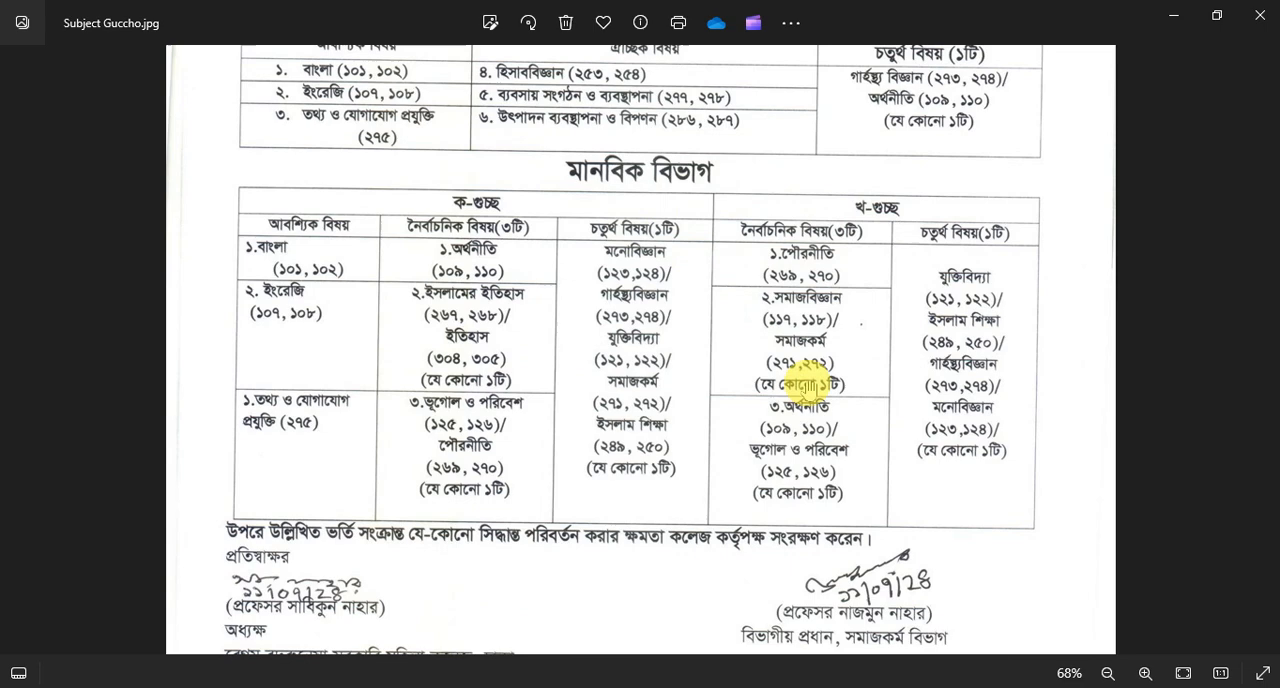
click(1170, 16)
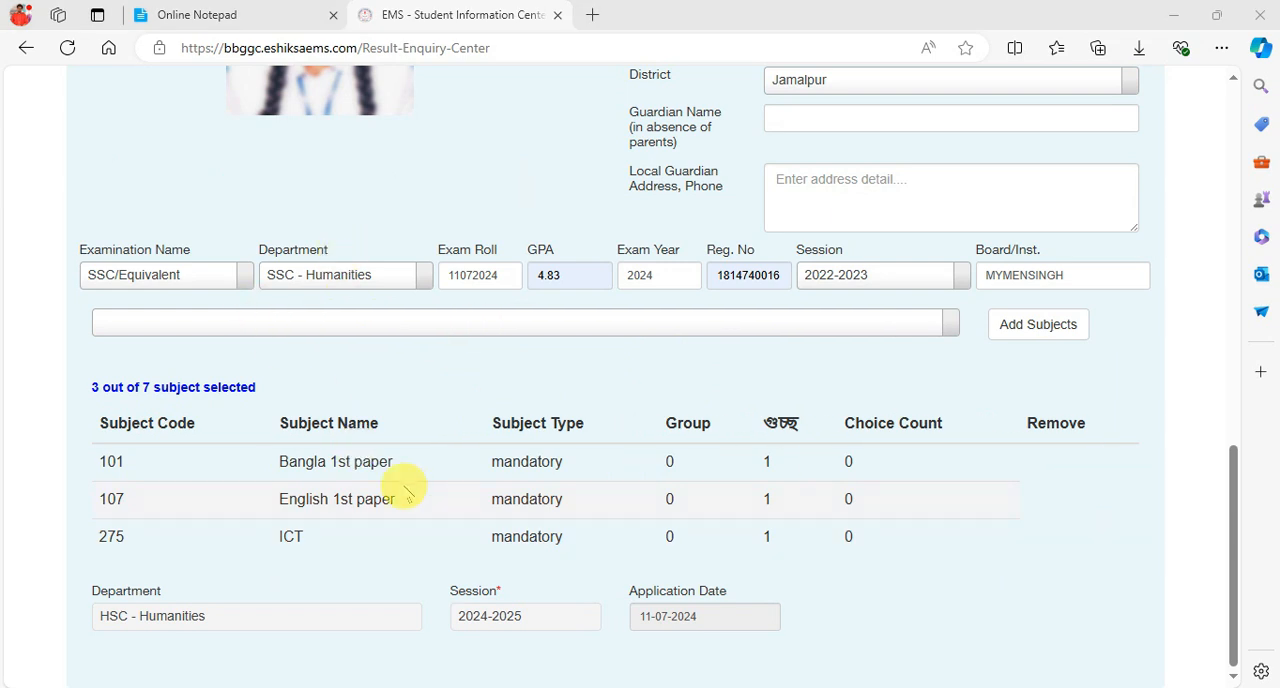
- Find subject 269 and add the elective Civics 1st paper with Group 1 and গুচ্ছ 2 to the selected subjects
click(494, 324)
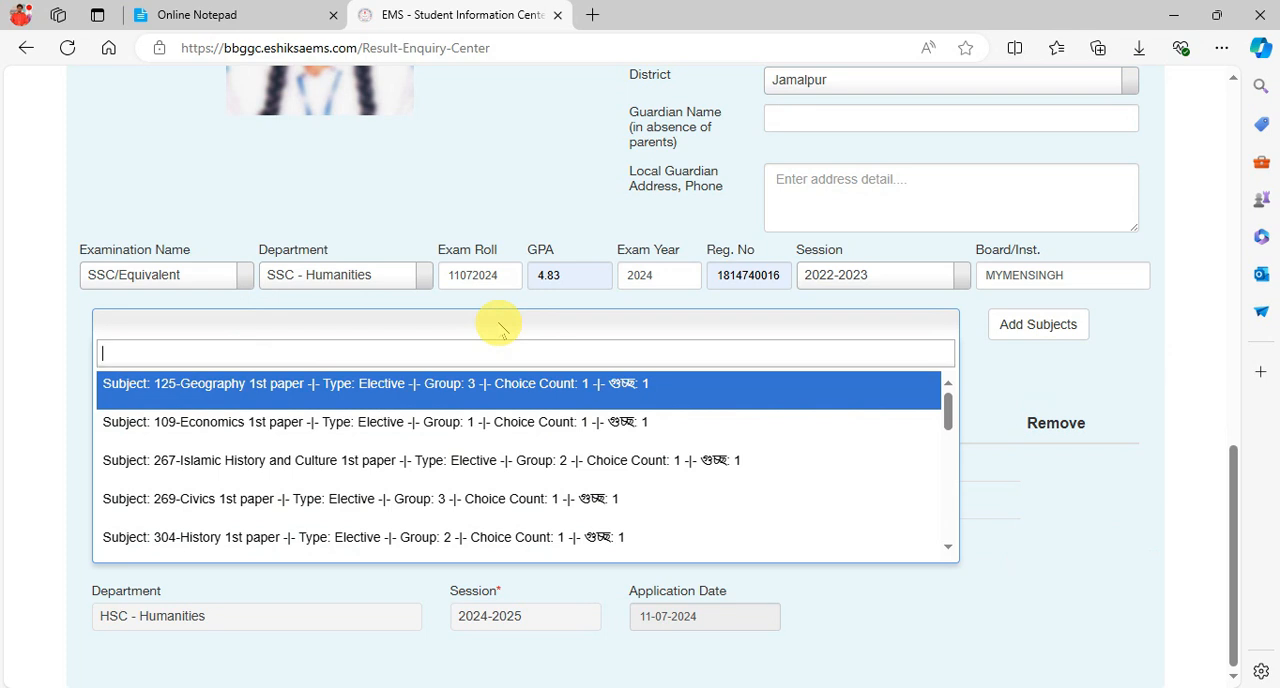
text(269)
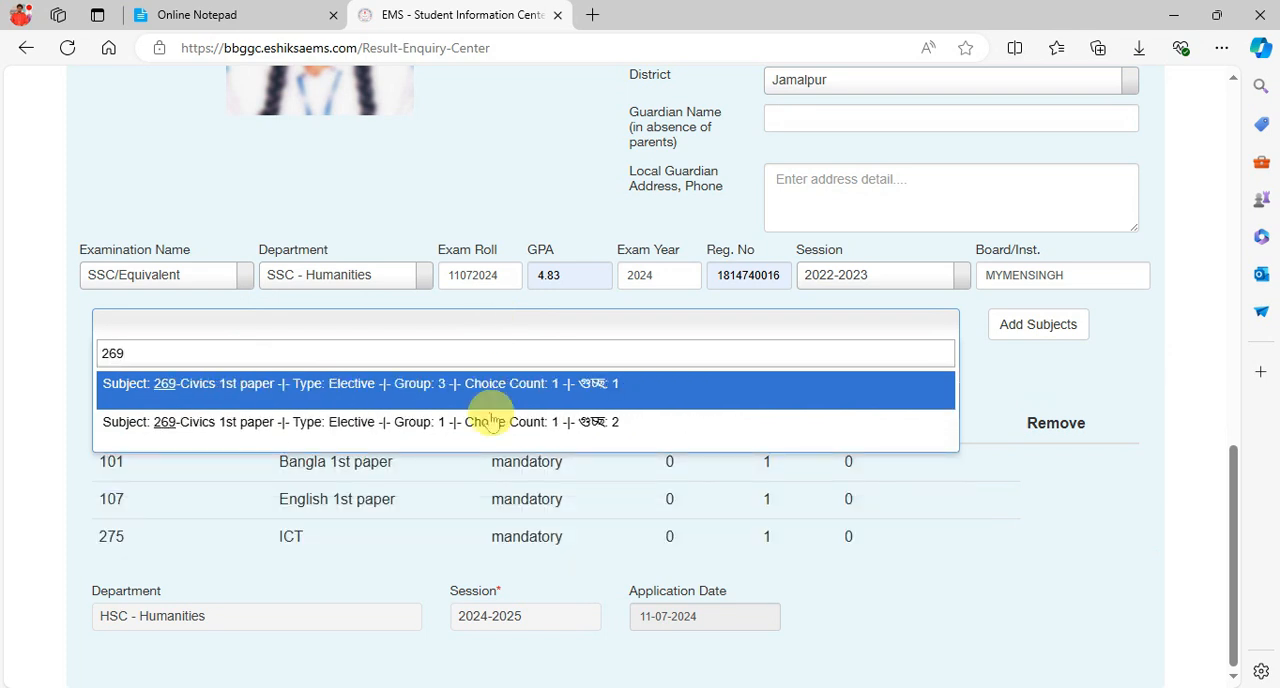
click(503, 425)
click(1060, 324)
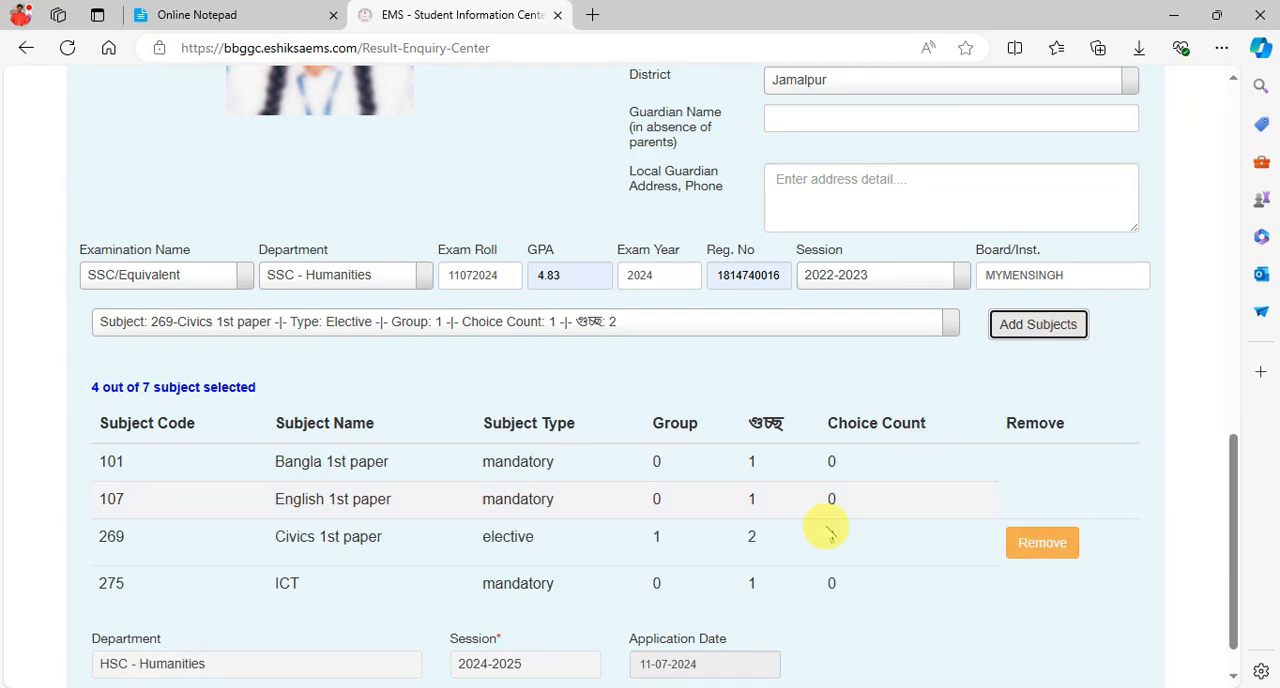
- Check the Humanities খ-গুচ্ছ electives in Subject Guccho.jpg, then return to the form and add subject 271, Social Work 1st paper, as Elective Group 2, গুচ্ছ 2
click(670, 652)
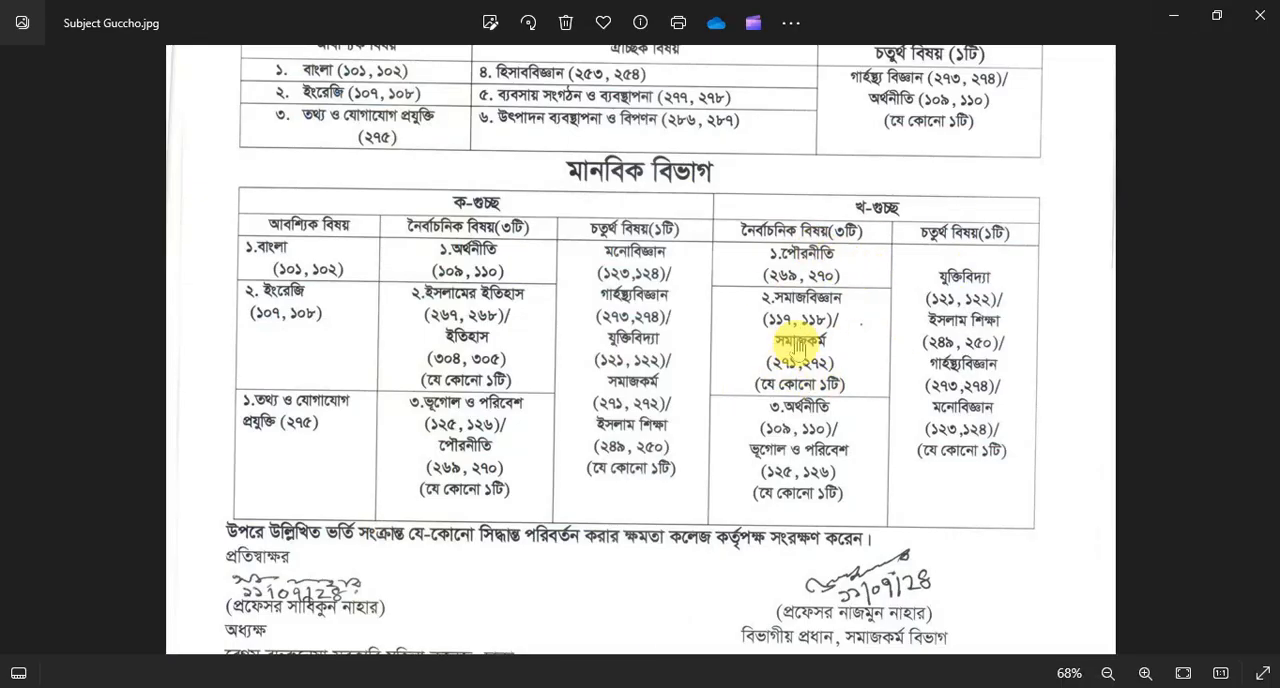
click(813, 250)
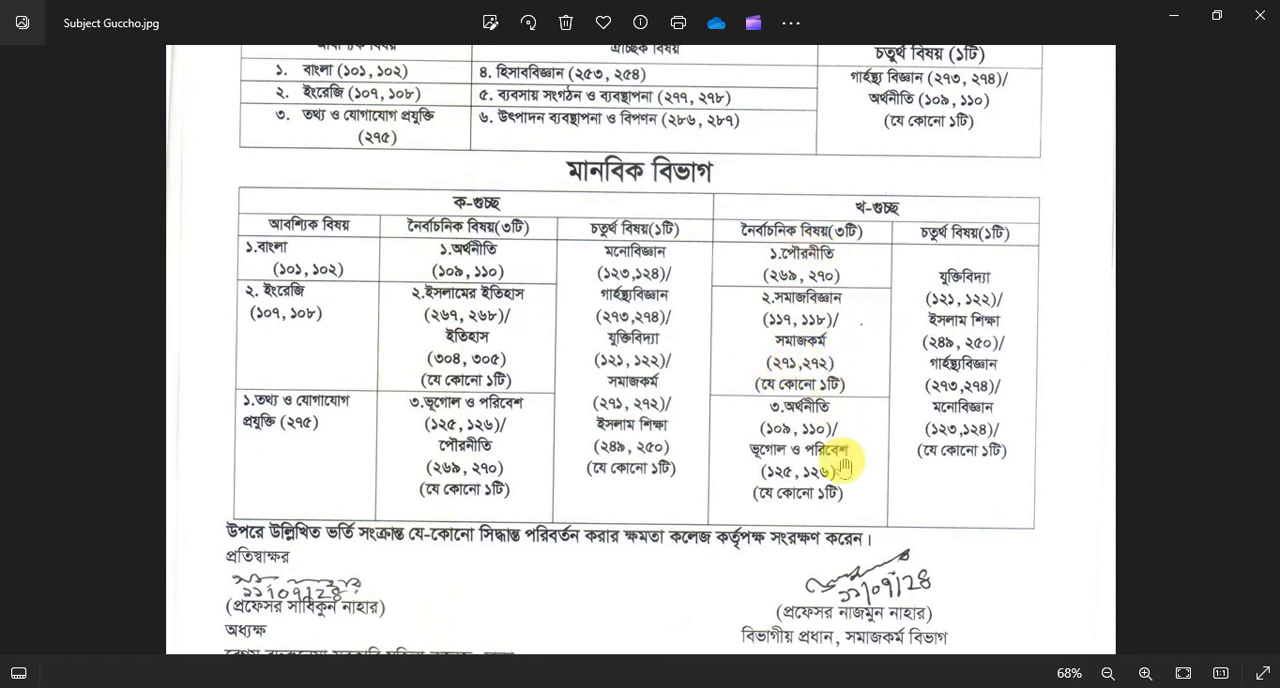
click(1163, 18)
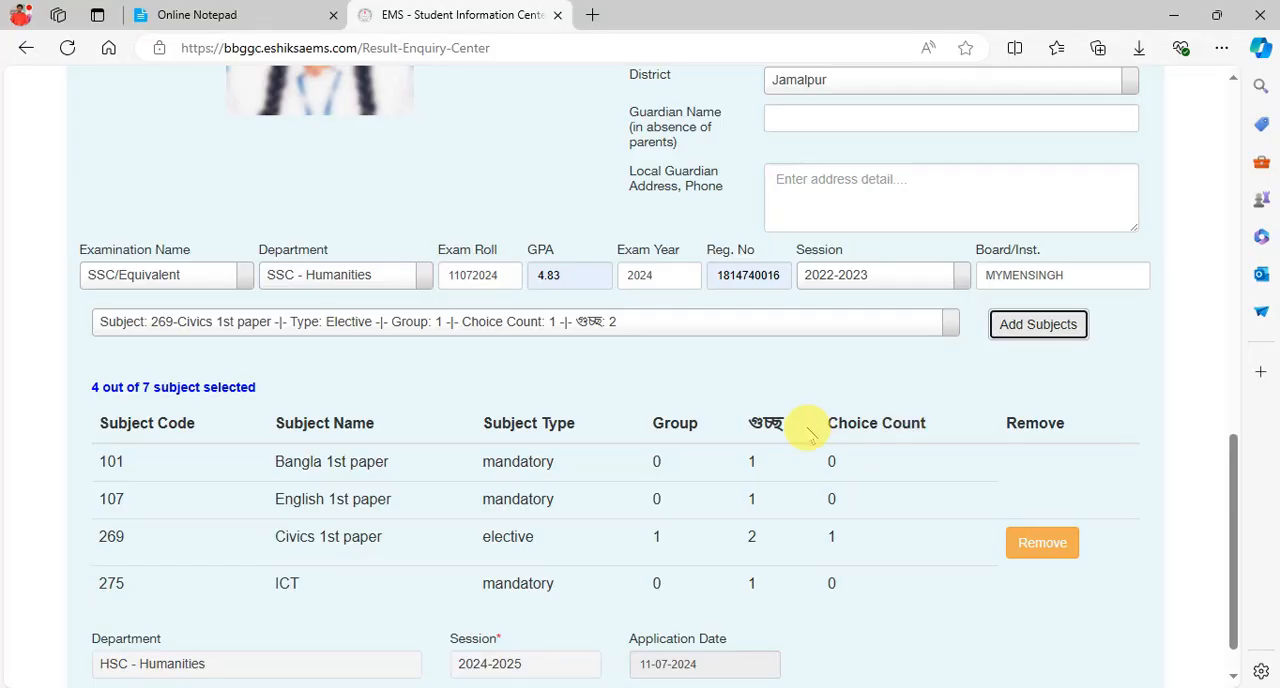
click(778, 332)
text(271)
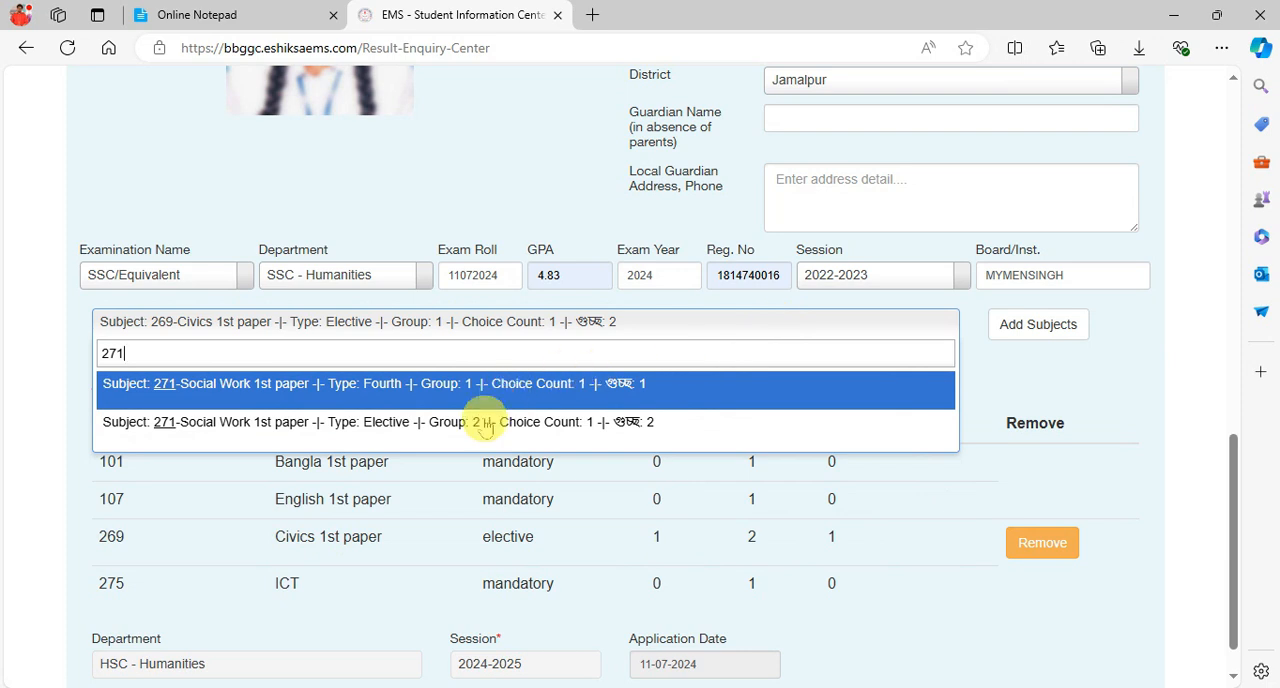
click(550, 432)
click(1036, 324)
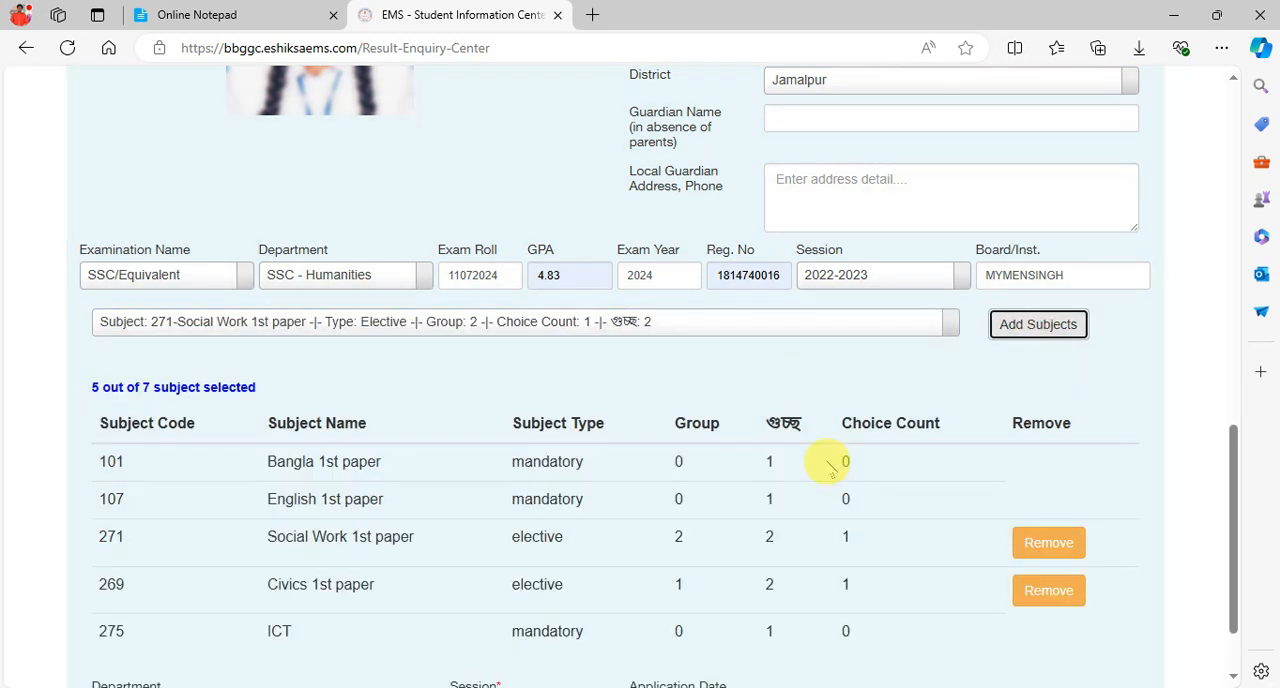
- Find subject 109 and add Economics 1st paper as an elective with Group 3 and গুচ্ছ 2
click(630, 328)
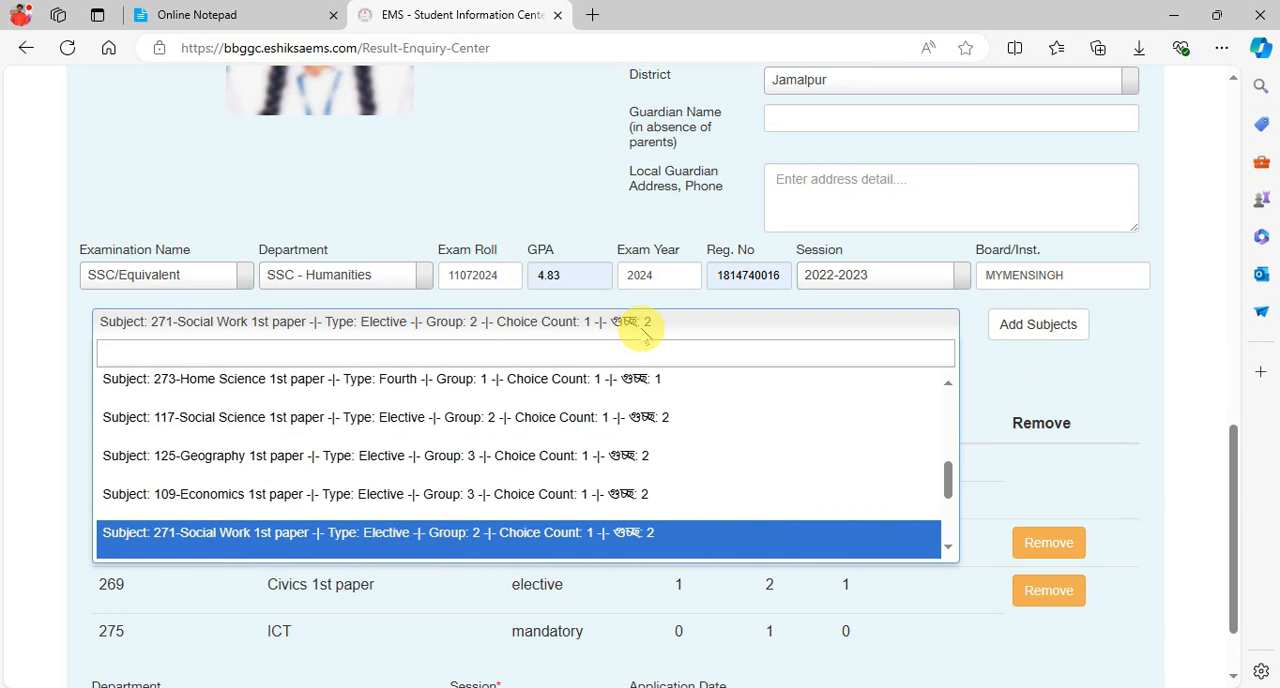
text(109)
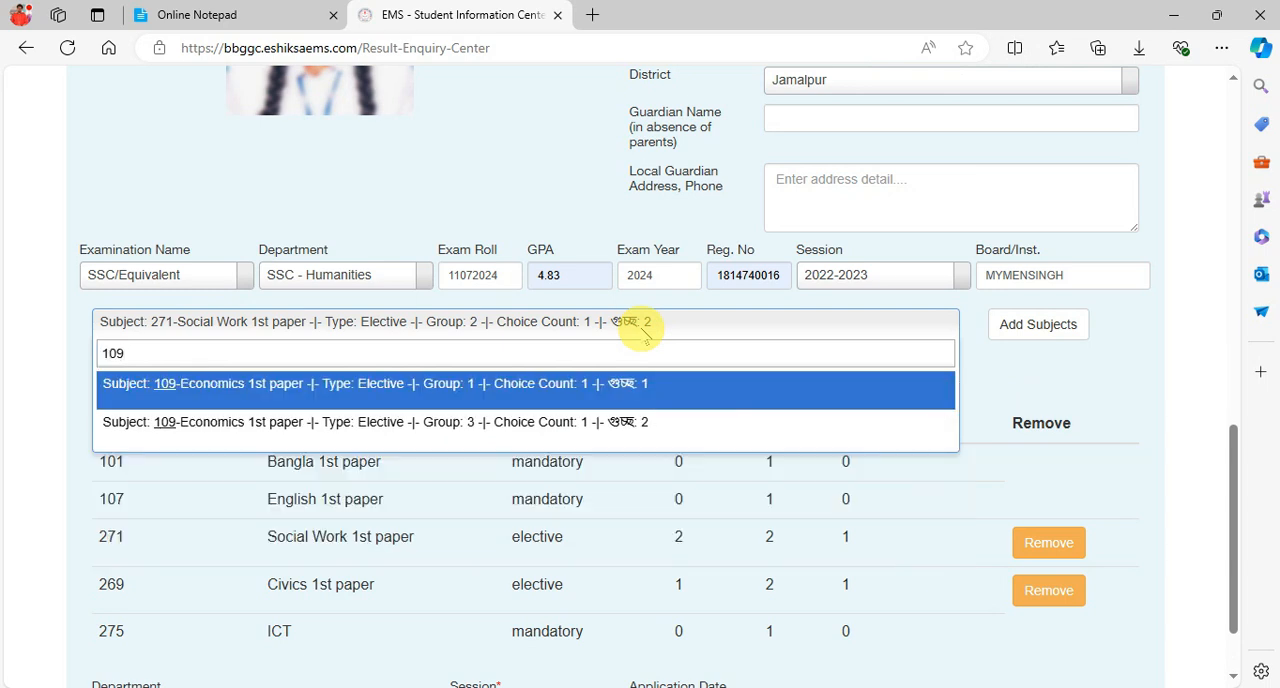
click(586, 422)
click(1038, 324)
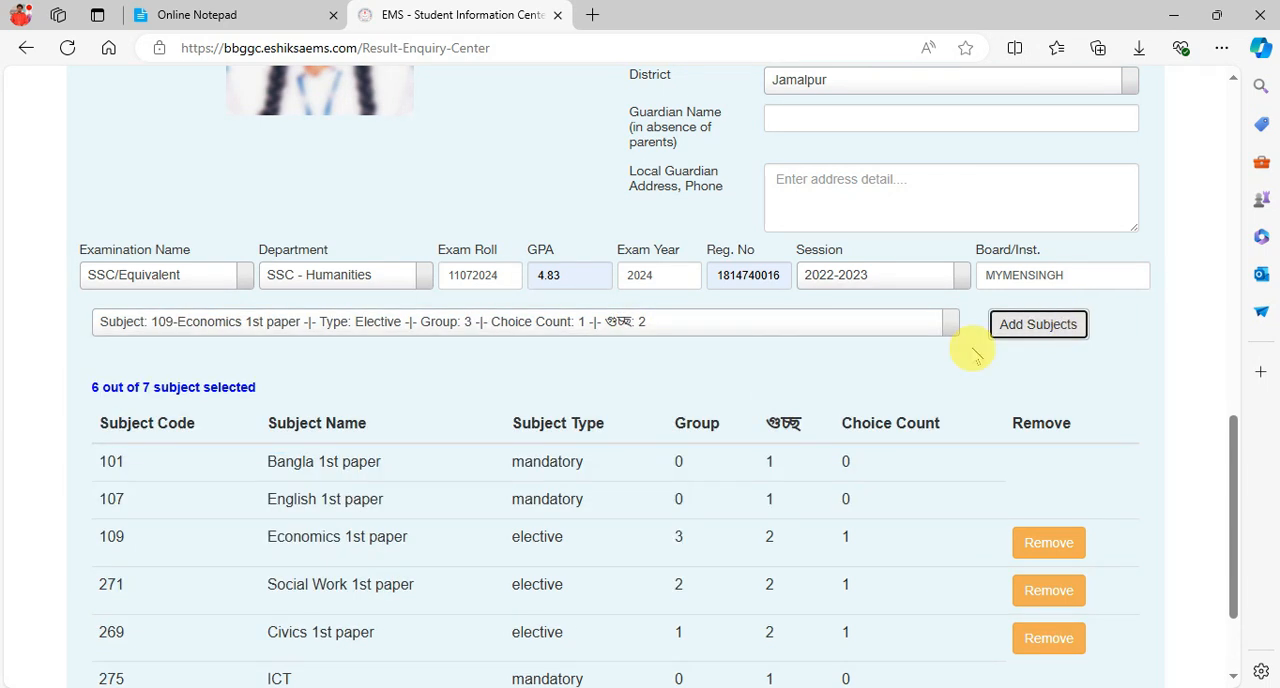
- Try to add subject 273, Home Science 1st paper, as the fourth subject with Group 1 and গুচ্ছ 1
click(706, 319)
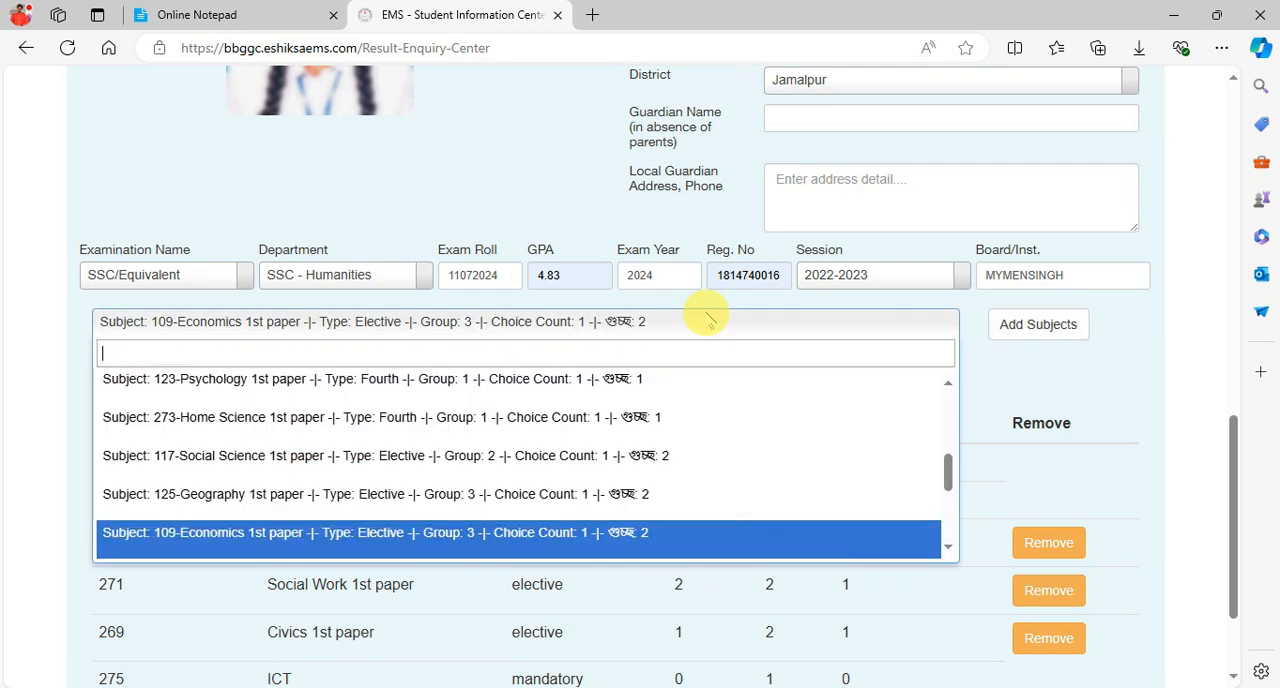
text(273)
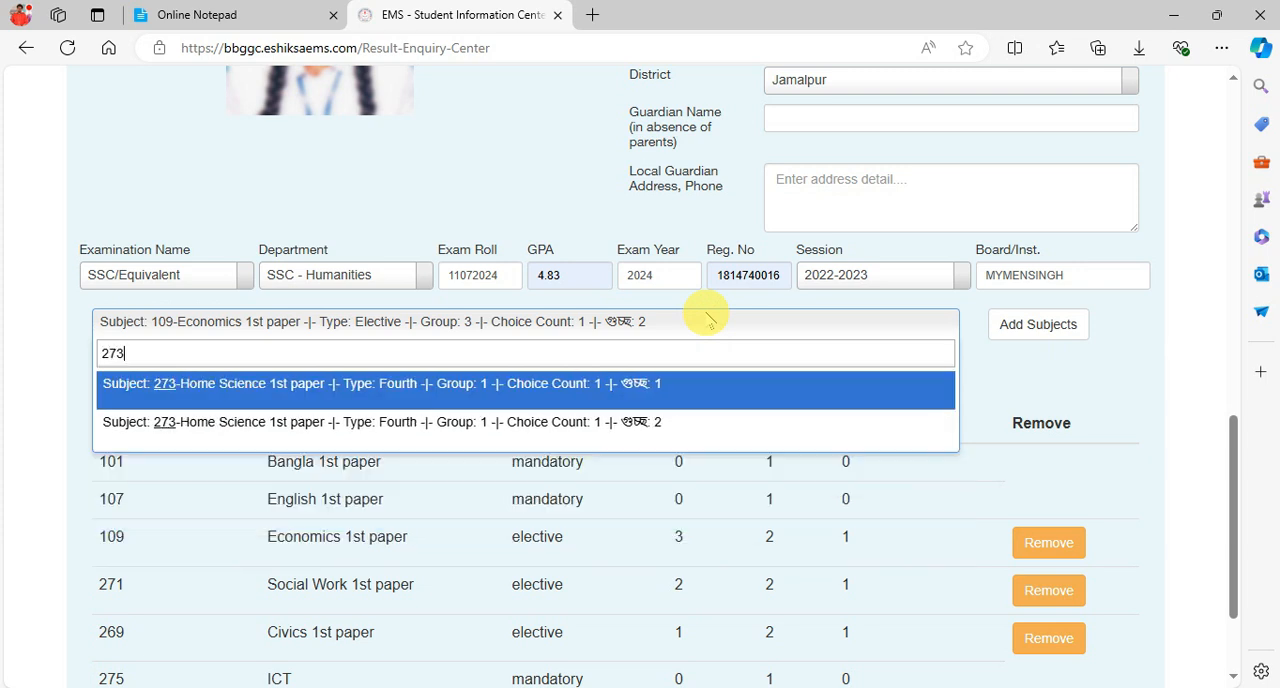
click(623, 383)
click(1062, 322)
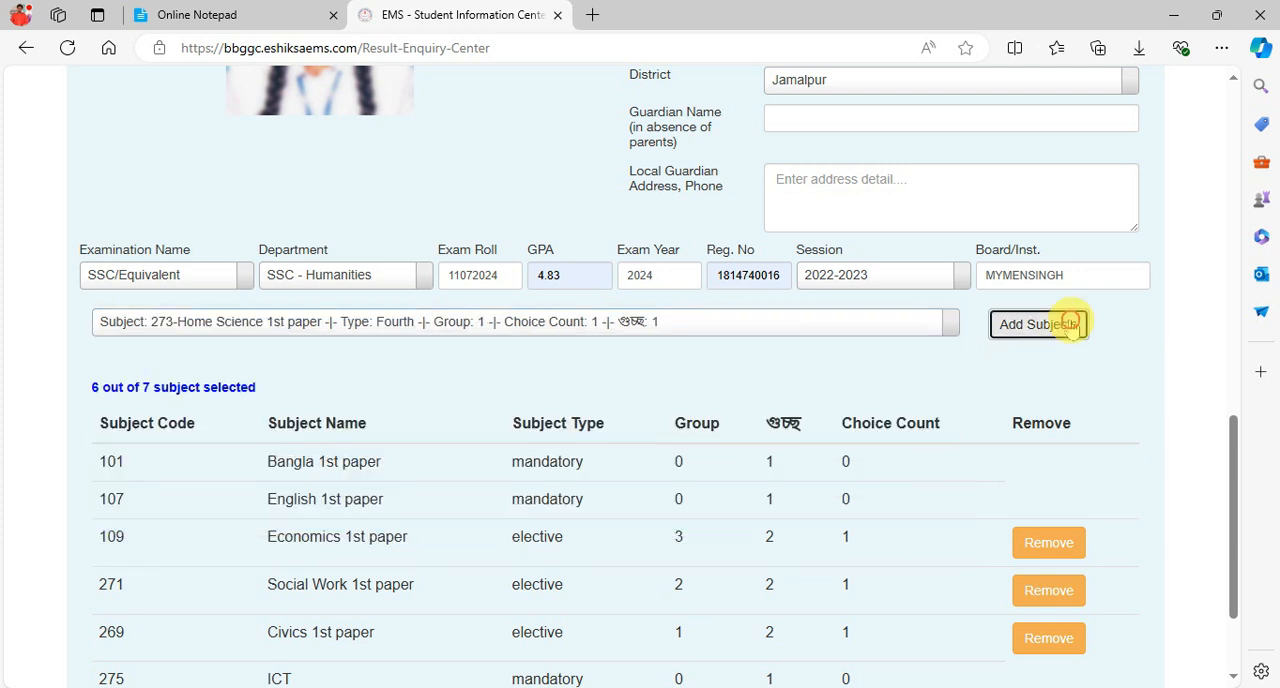
drag(107, 360, 300, 361)
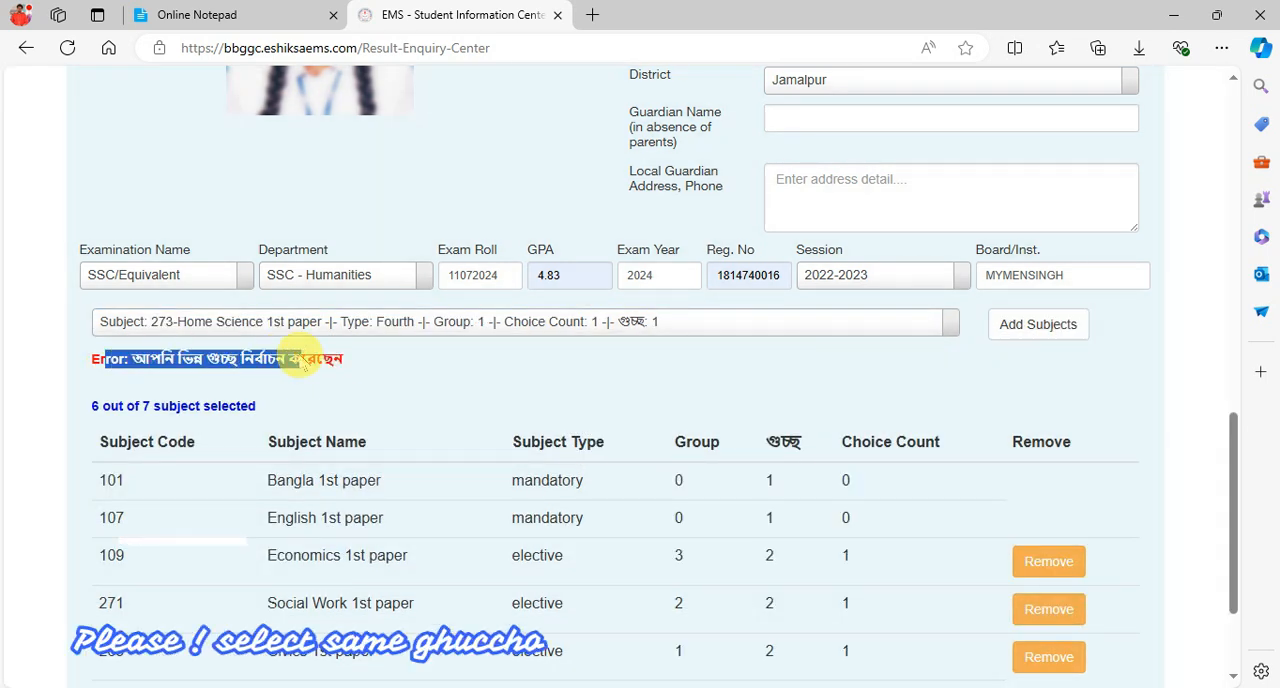
click(337, 363)
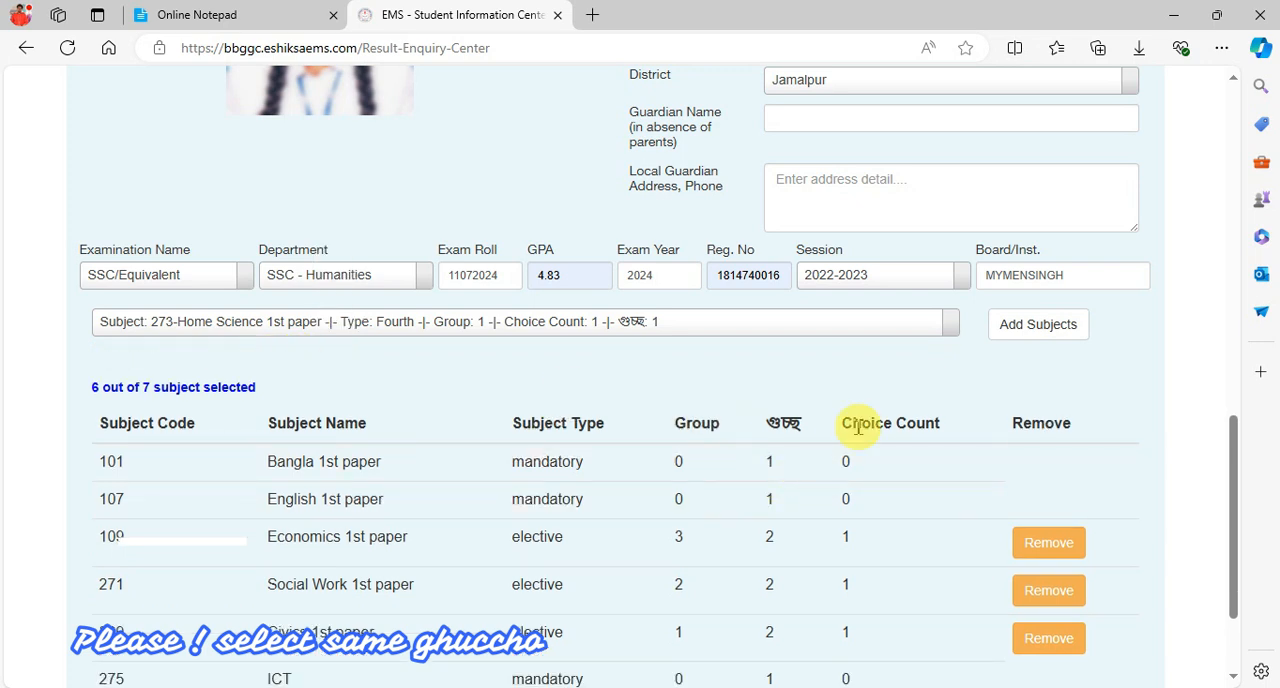
- Add subject 273, Home Science 1st paper, as the fourth subject using the Group 1, গুচ্ছ 2 entry
click(811, 322)
text(273)
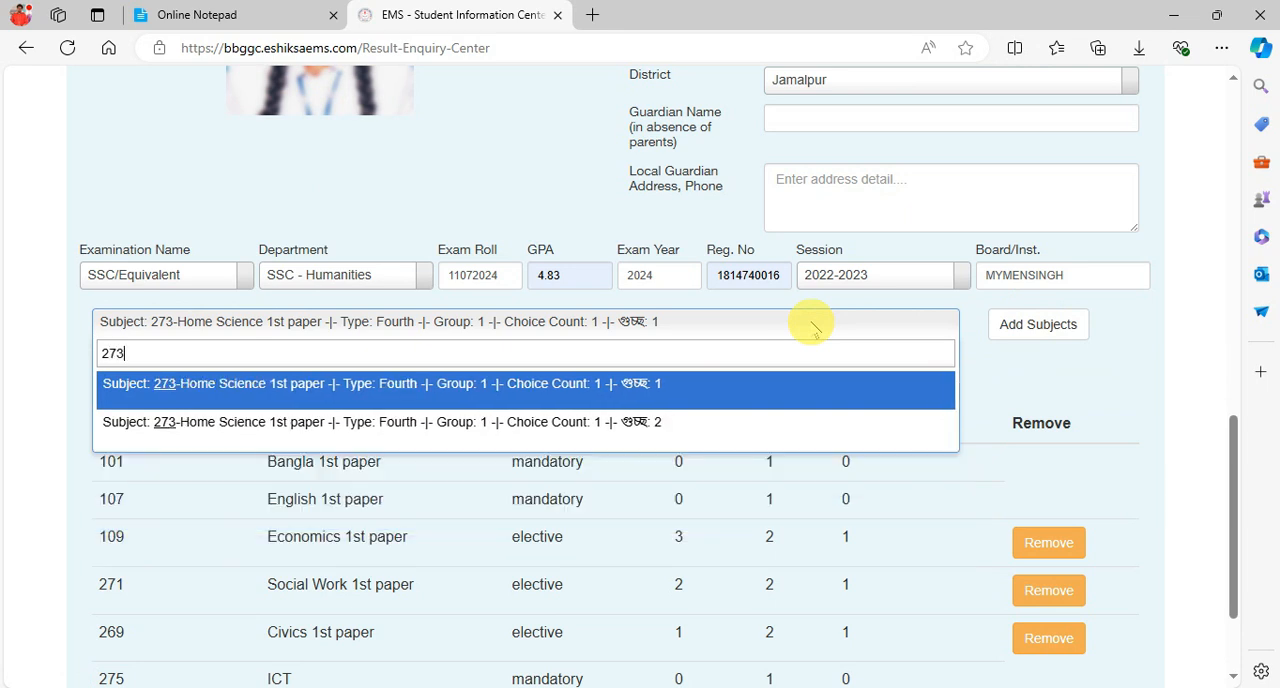
click(590, 426)
click(1038, 324)
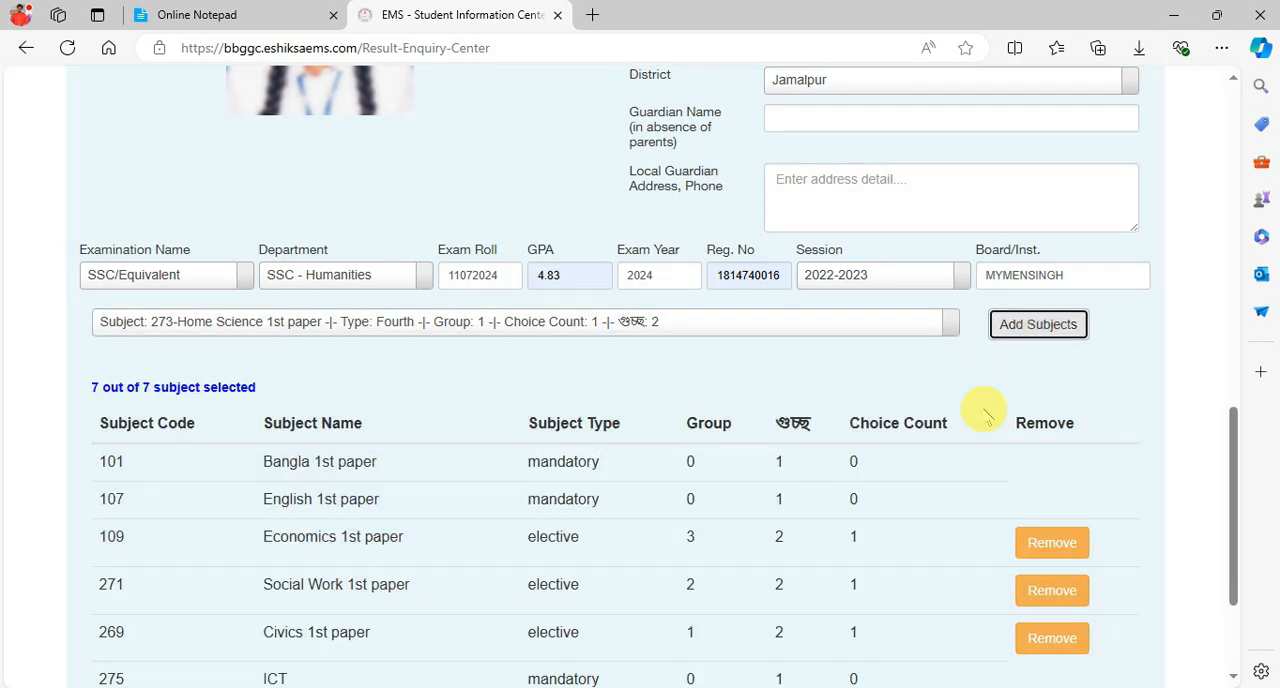
- Review the completed admission form and its selected subjects, and save the application
scroll(919, 430, down, 2)
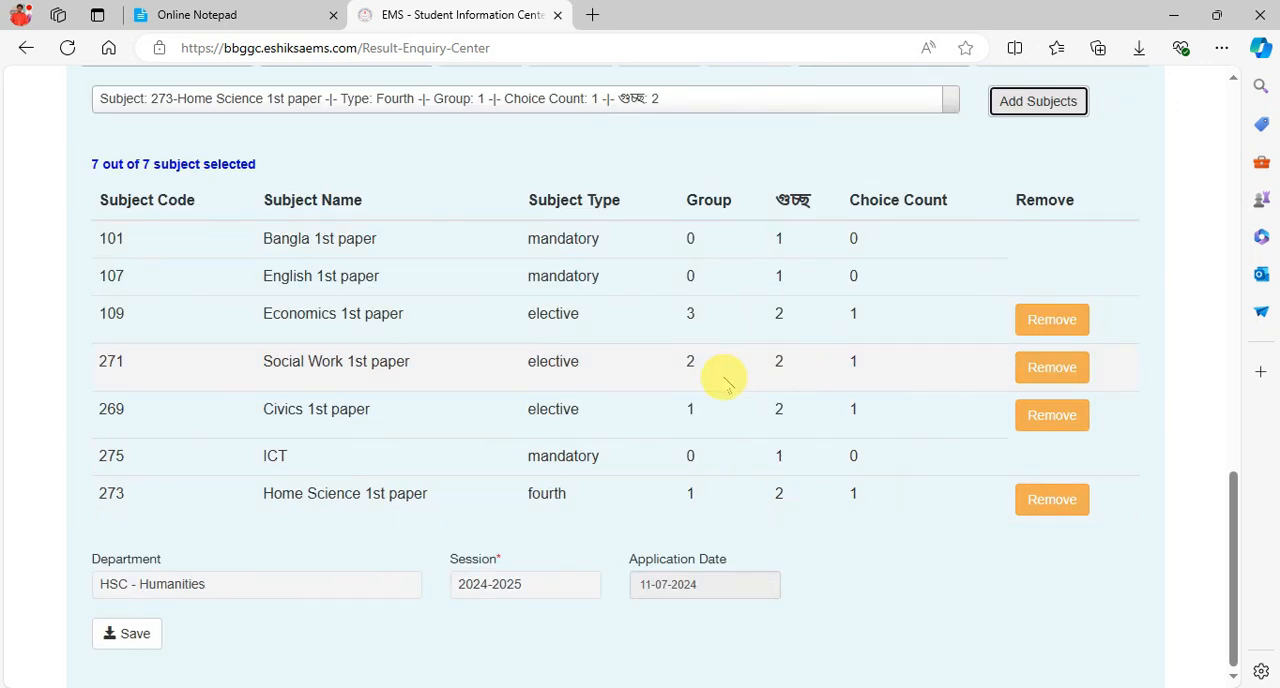
scroll(722, 380, up, 10)
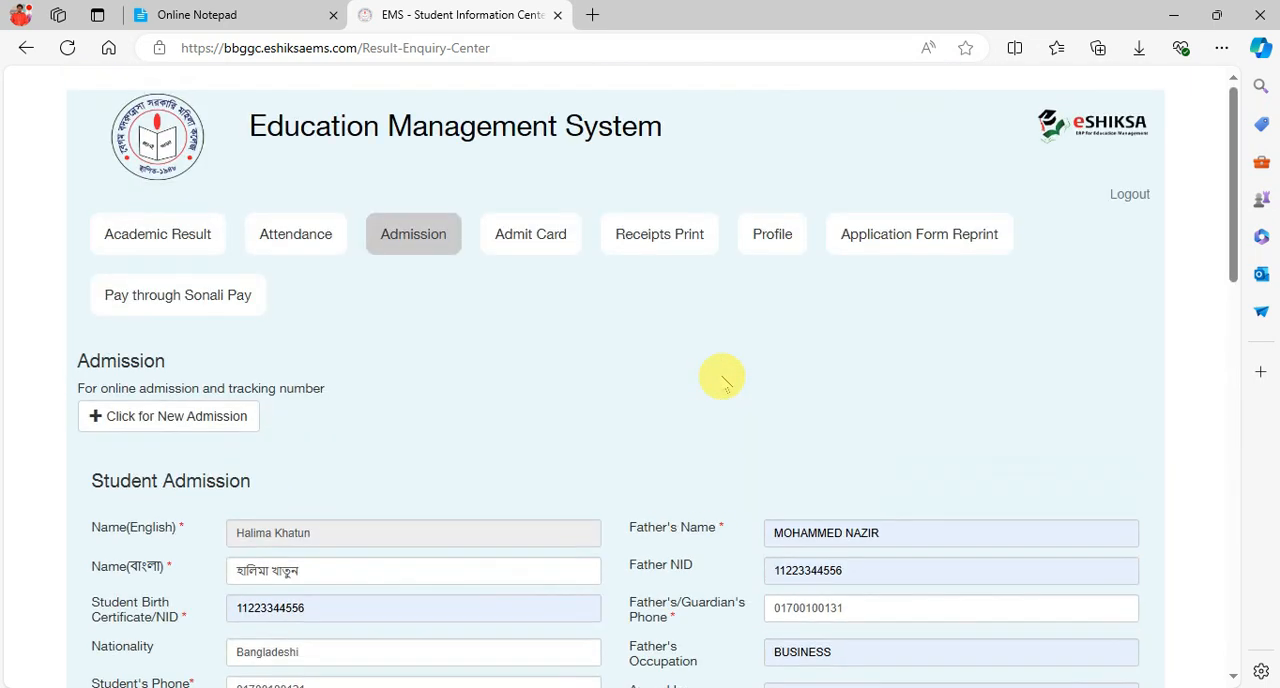
scroll(722, 380, down, 9)
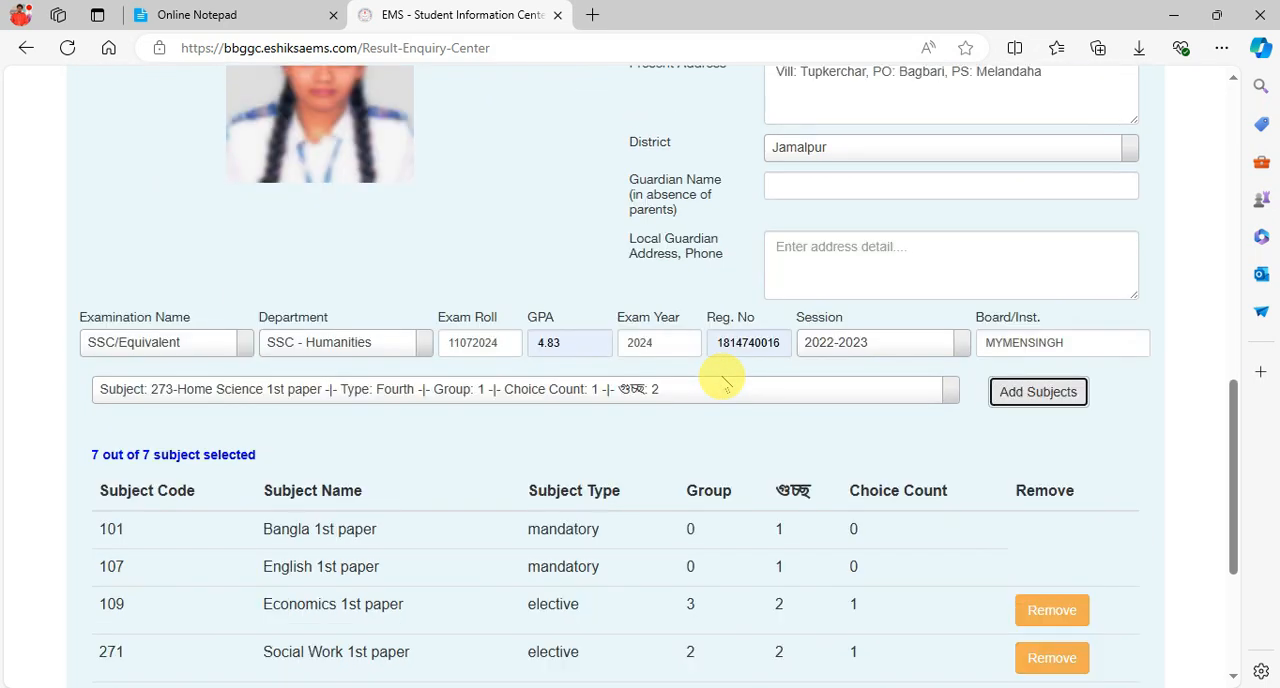
scroll(722, 380, down, 3)
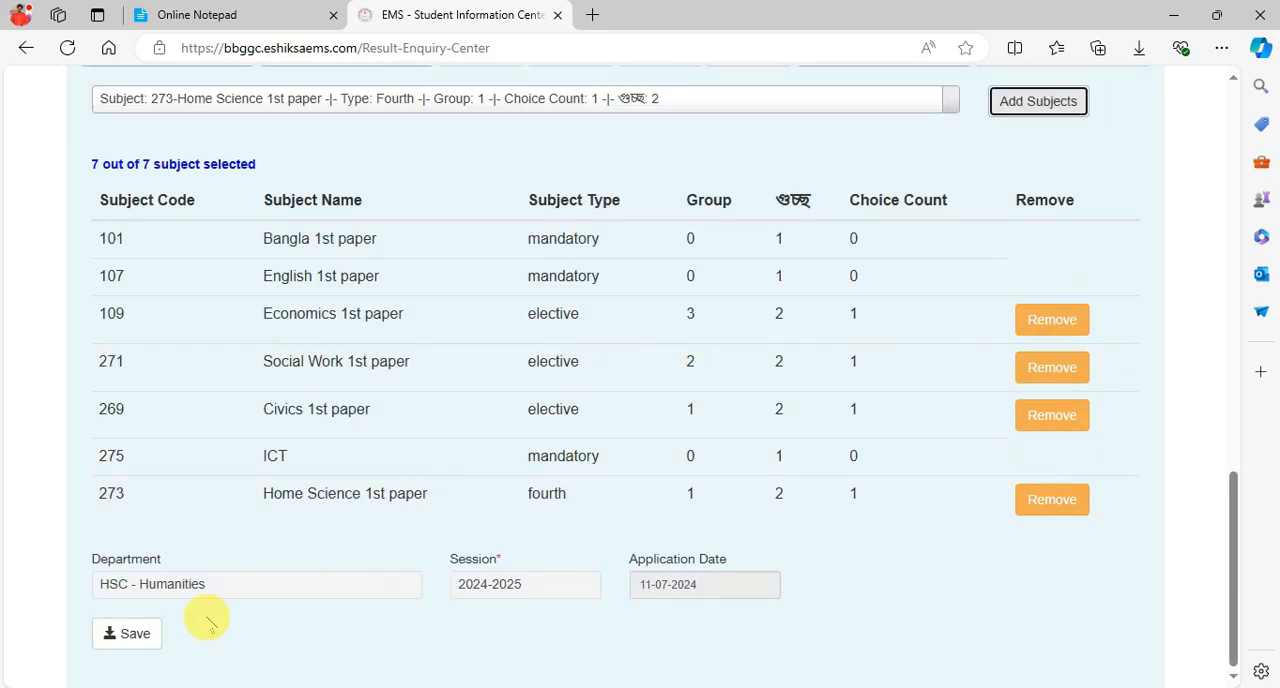
click(143, 632)
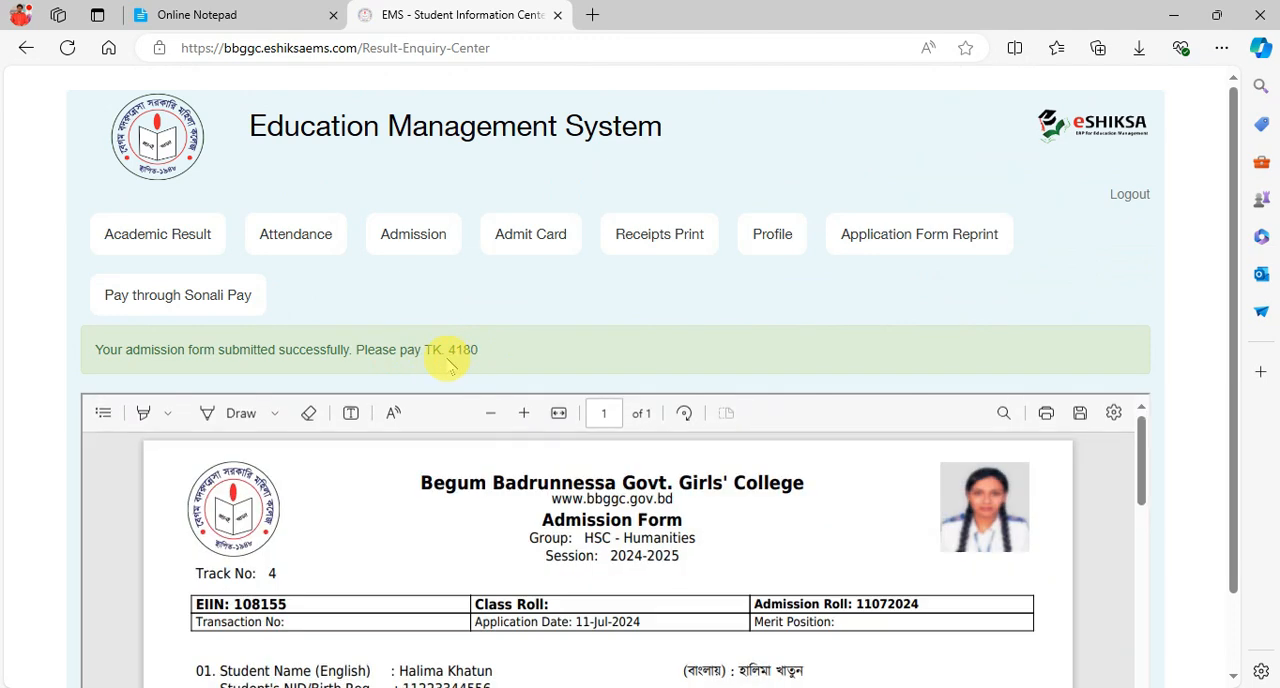
- Examine the generated admission form, including the admission roll, parent and address details, subject list, admission fee and signature lines
scroll(733, 525, down, 2)
scroll(728, 520, up, 2)
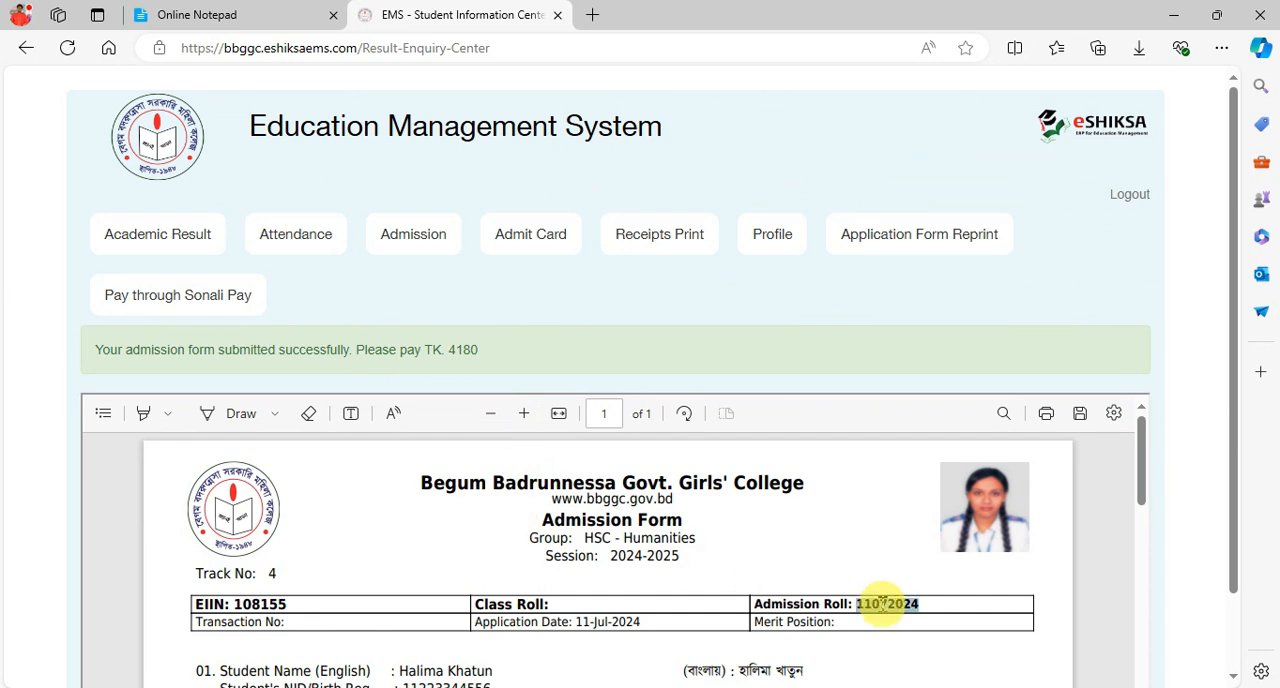
scroll(760, 563, down, 10)
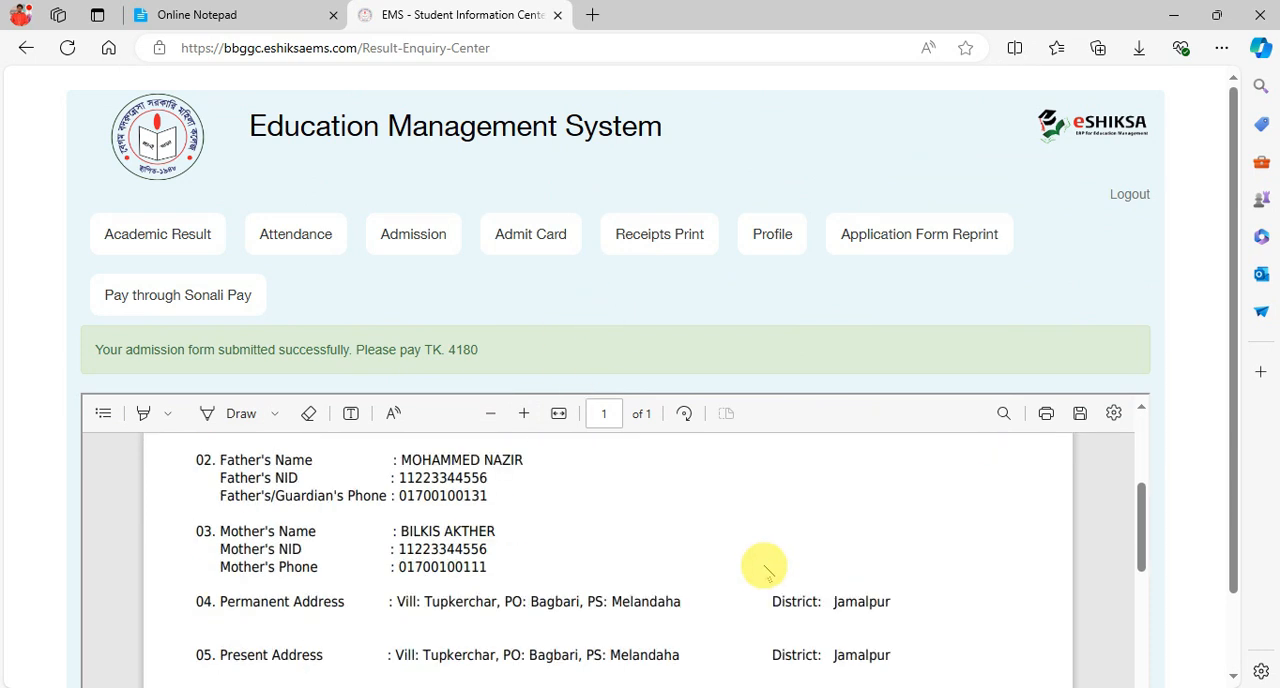
scroll(763, 572, down, 5)
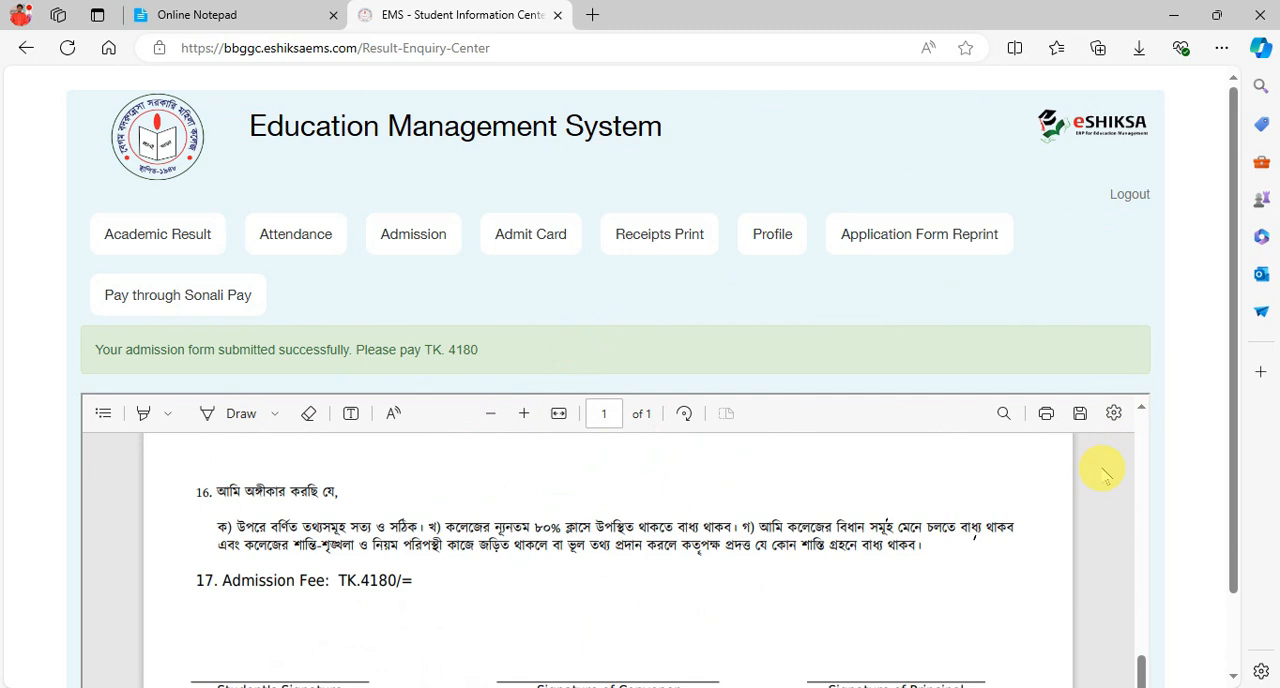
scroll(720, 558, down, 1)
scroll(571, 550, up, 3)
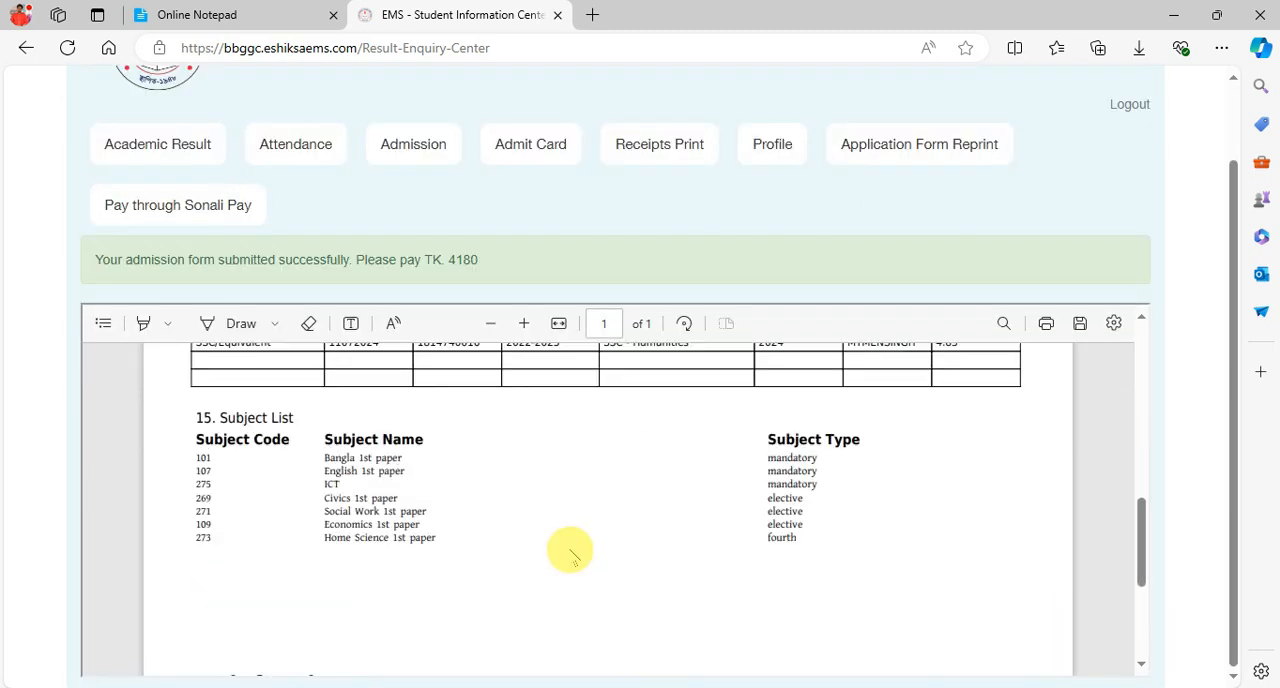
scroll(422, 549, down, 3)
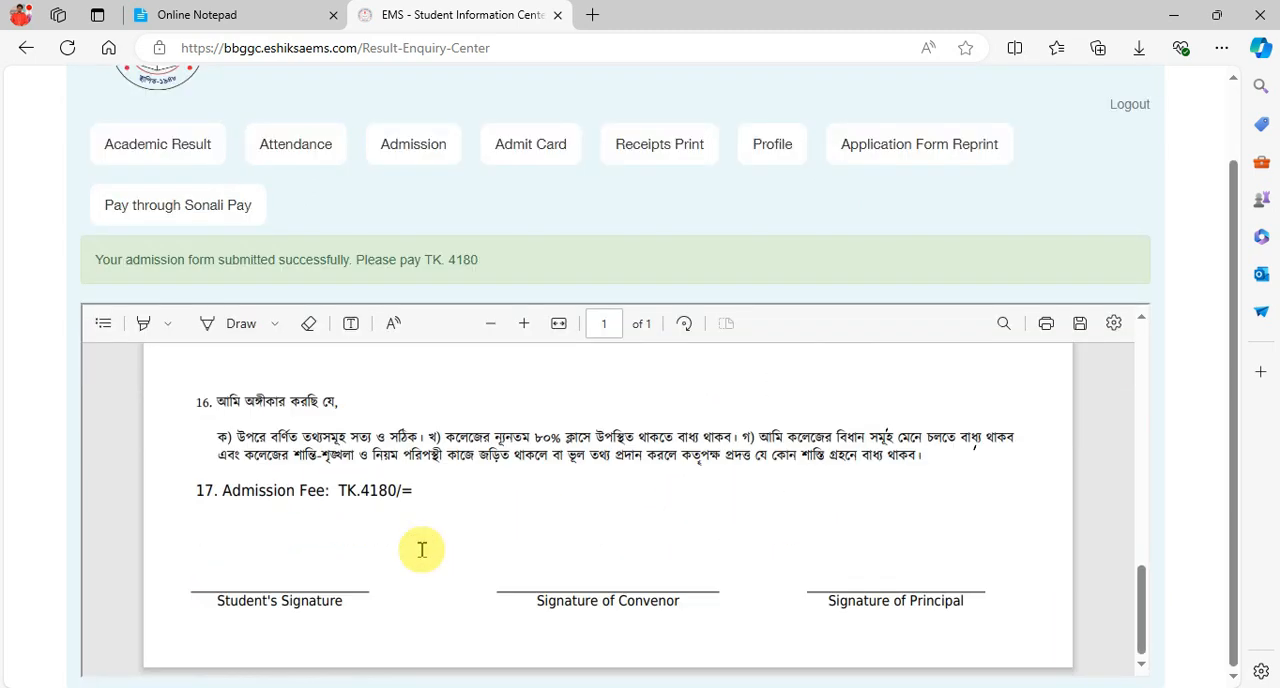
scroll(422, 549, up, 10)
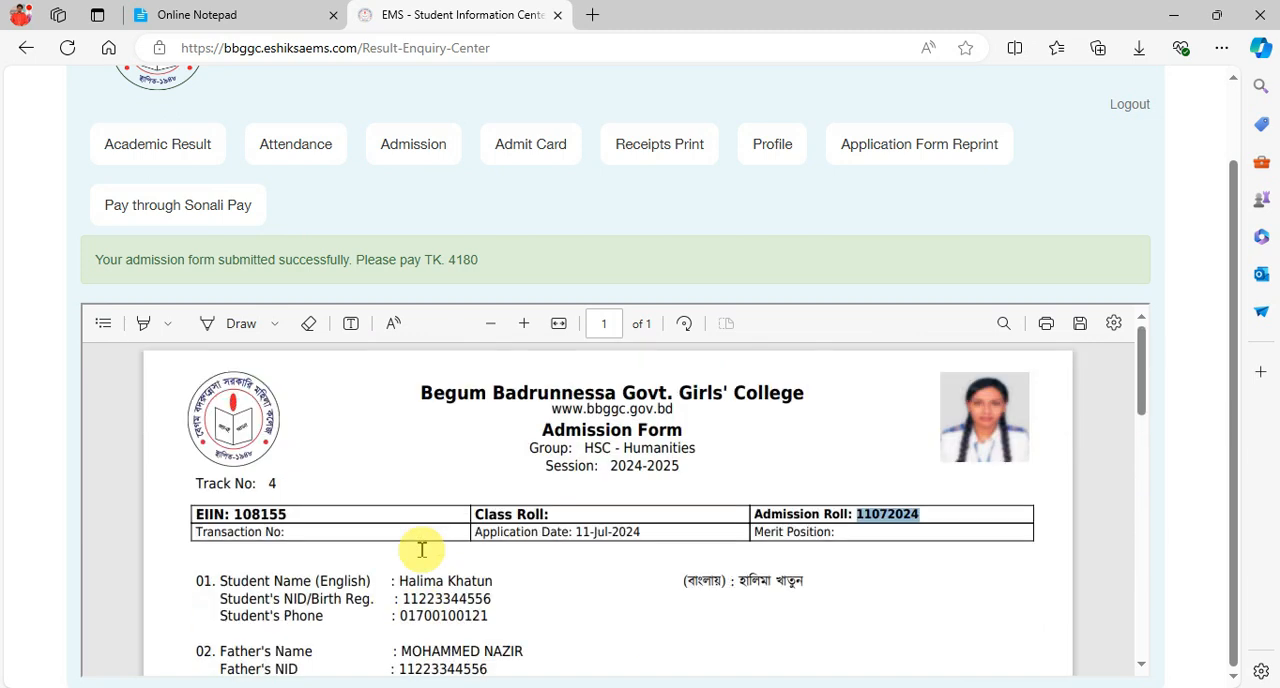
scroll(392, 431, up, 1)
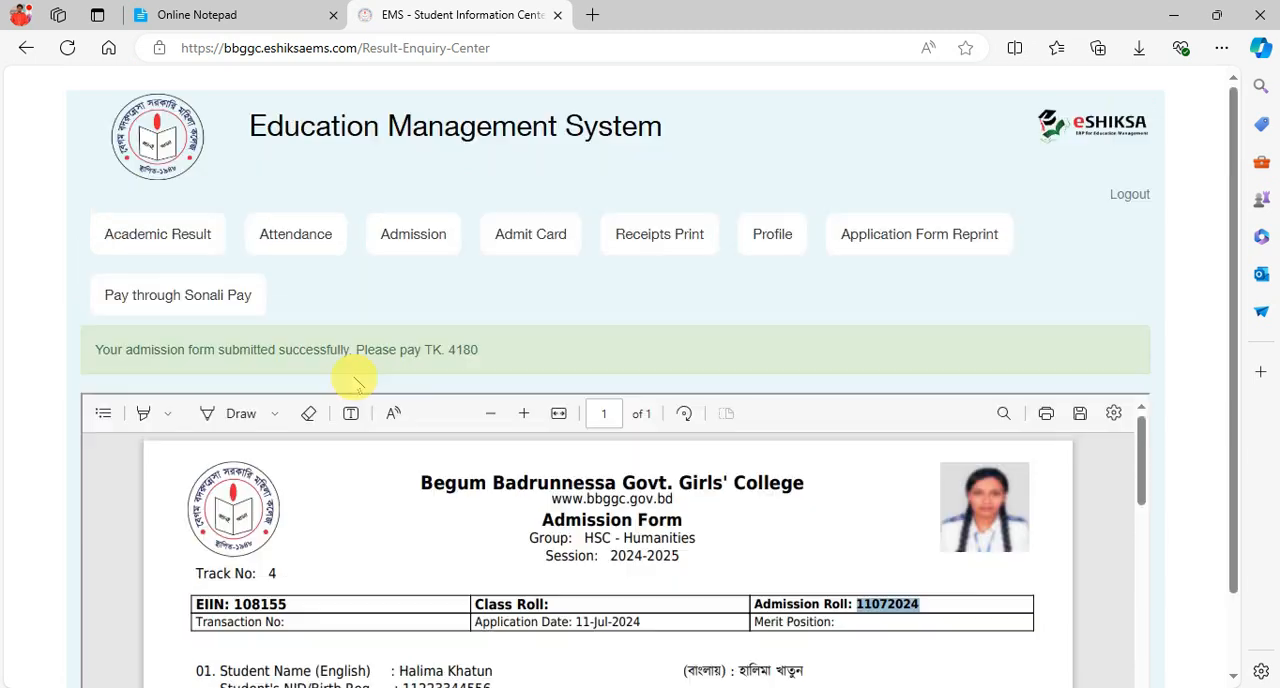
- Start a Sonali Pay payment for session 2024-2025 by entering the student's admission roll and connecting to the gateway
click(193, 300)
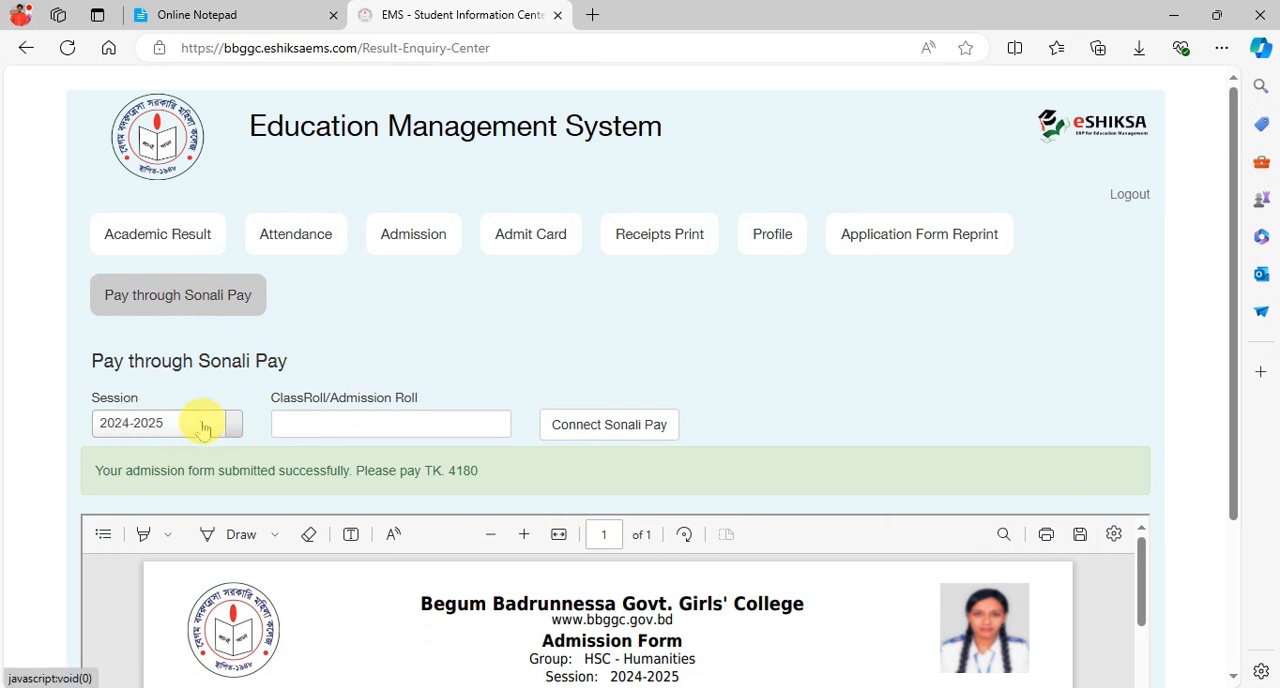
click(343, 423)
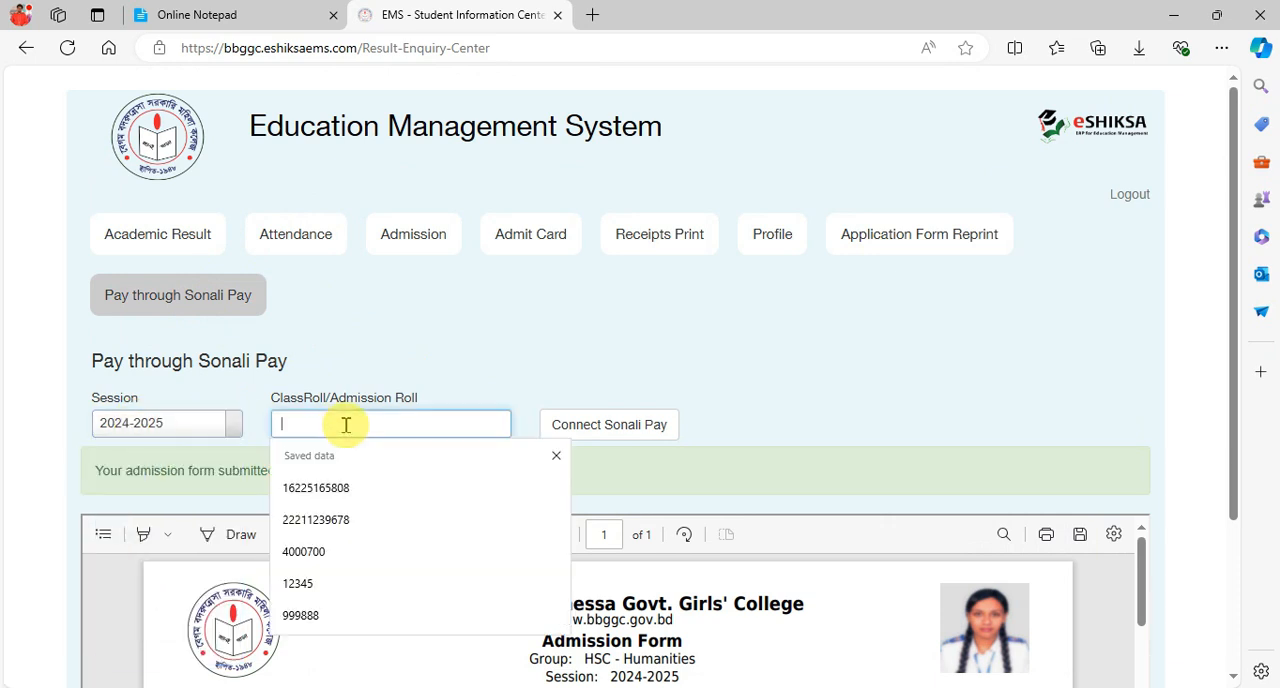
click(608, 424)
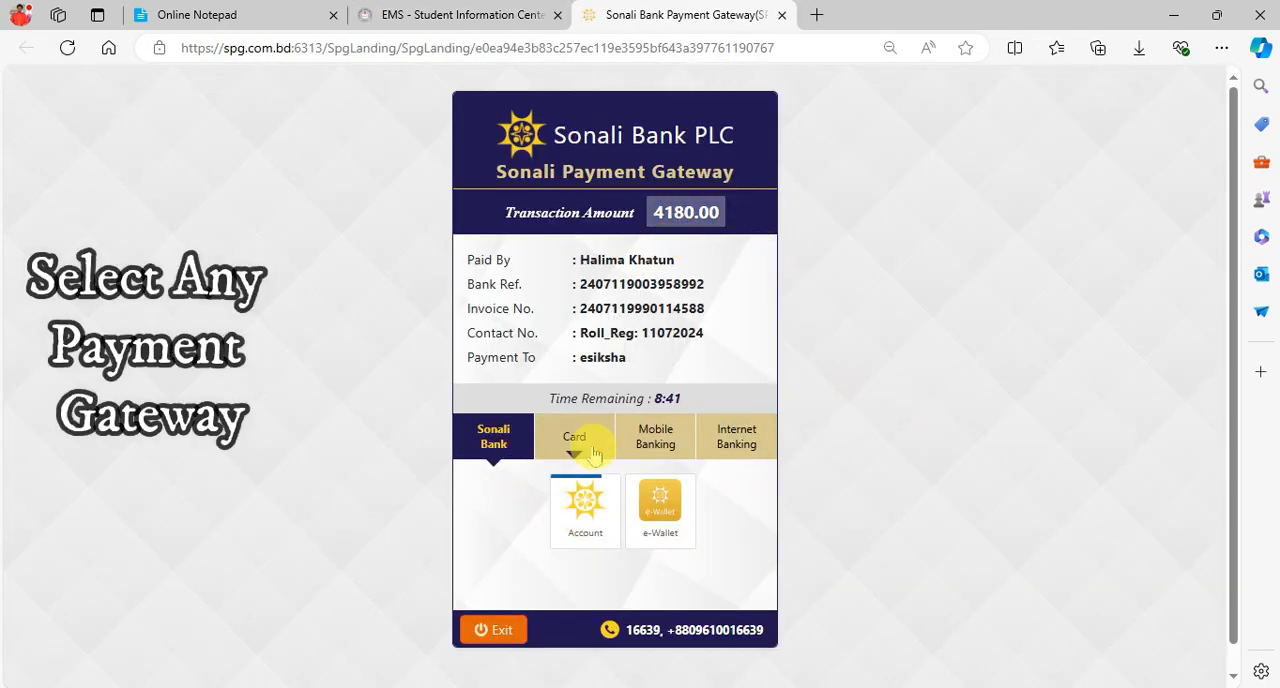
- Look through the card, mobile banking and internet banking options, and choose bKash as the payment method
click(588, 435)
click(655, 436)
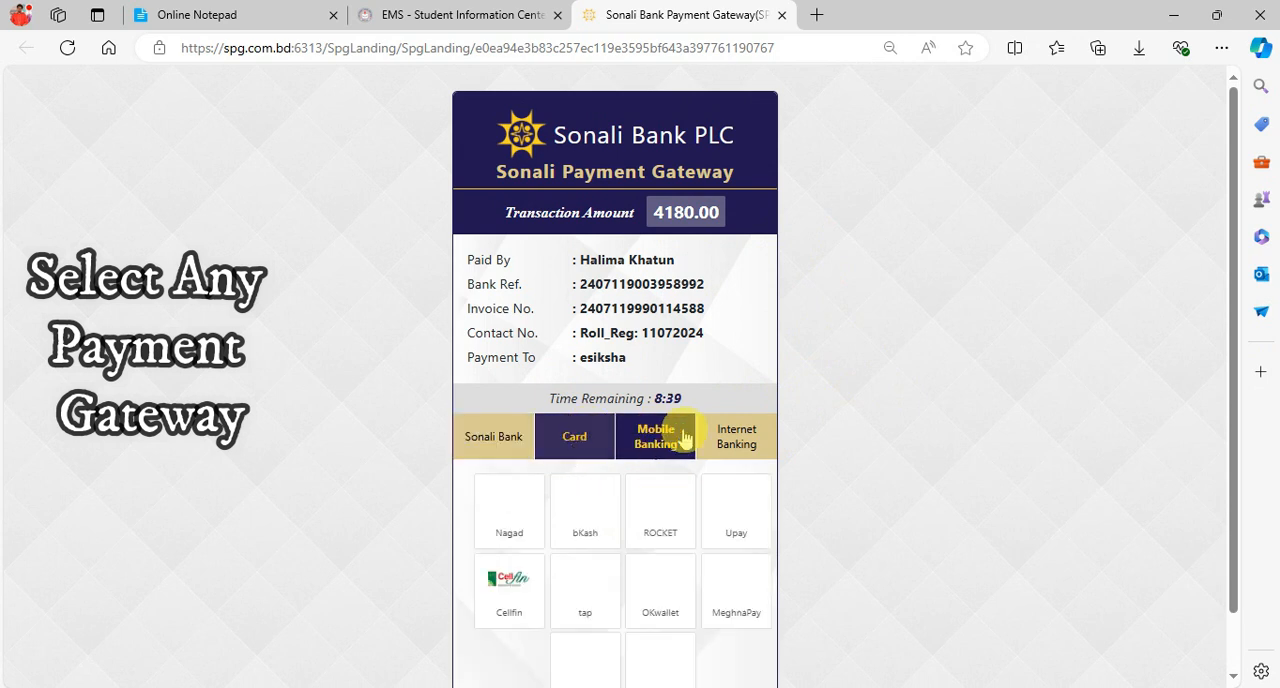
click(736, 434)
click(679, 437)
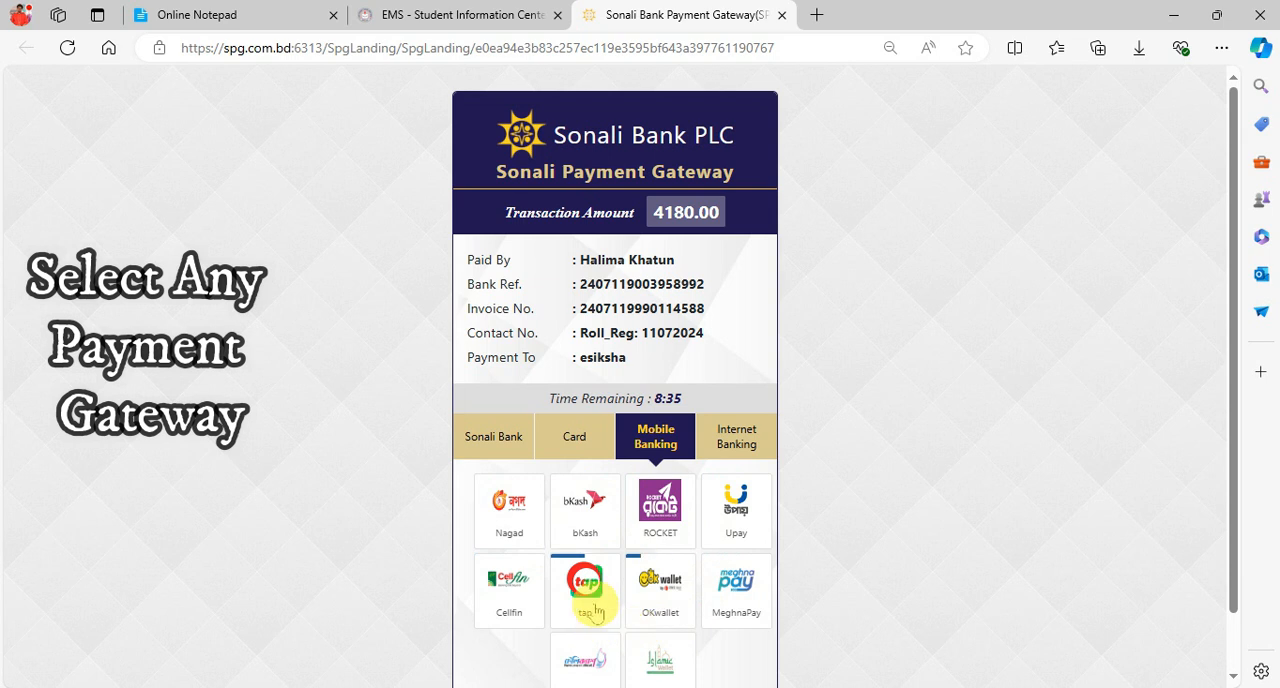
click(588, 515)
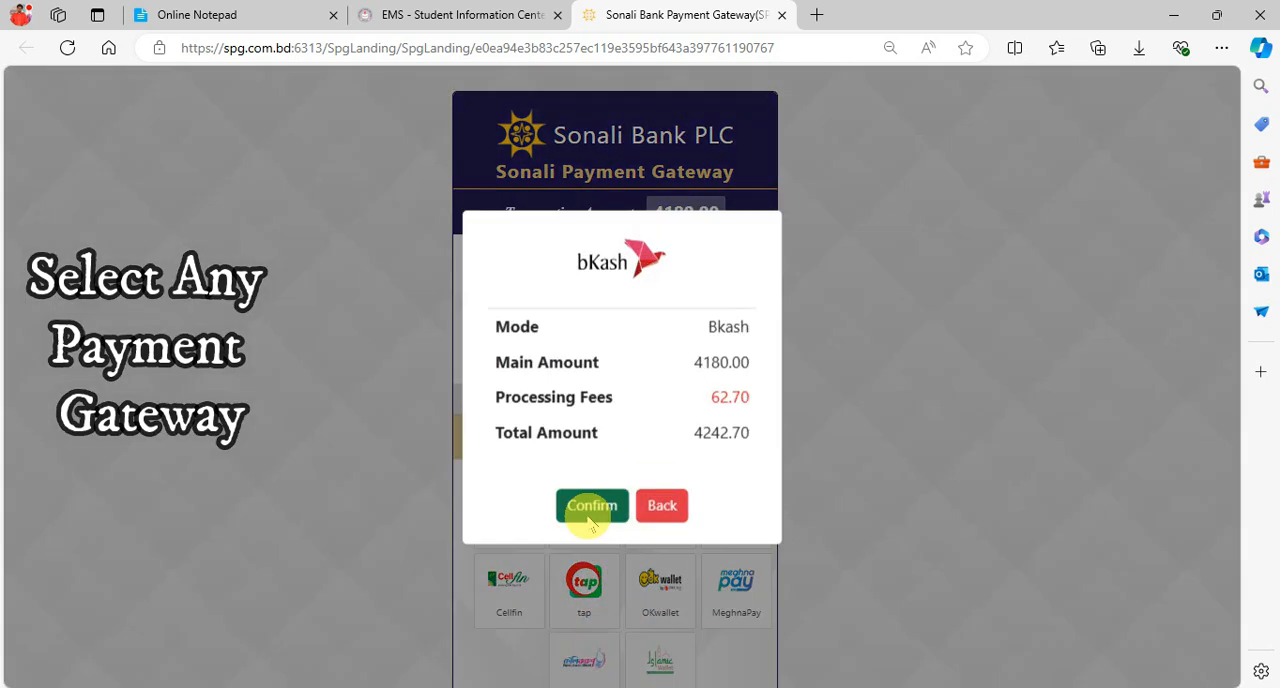
- Check the main amount, processing fees and total amount of the bKash payment, and confirm it
drag(706, 398, 755, 397)
double_click(702, 373)
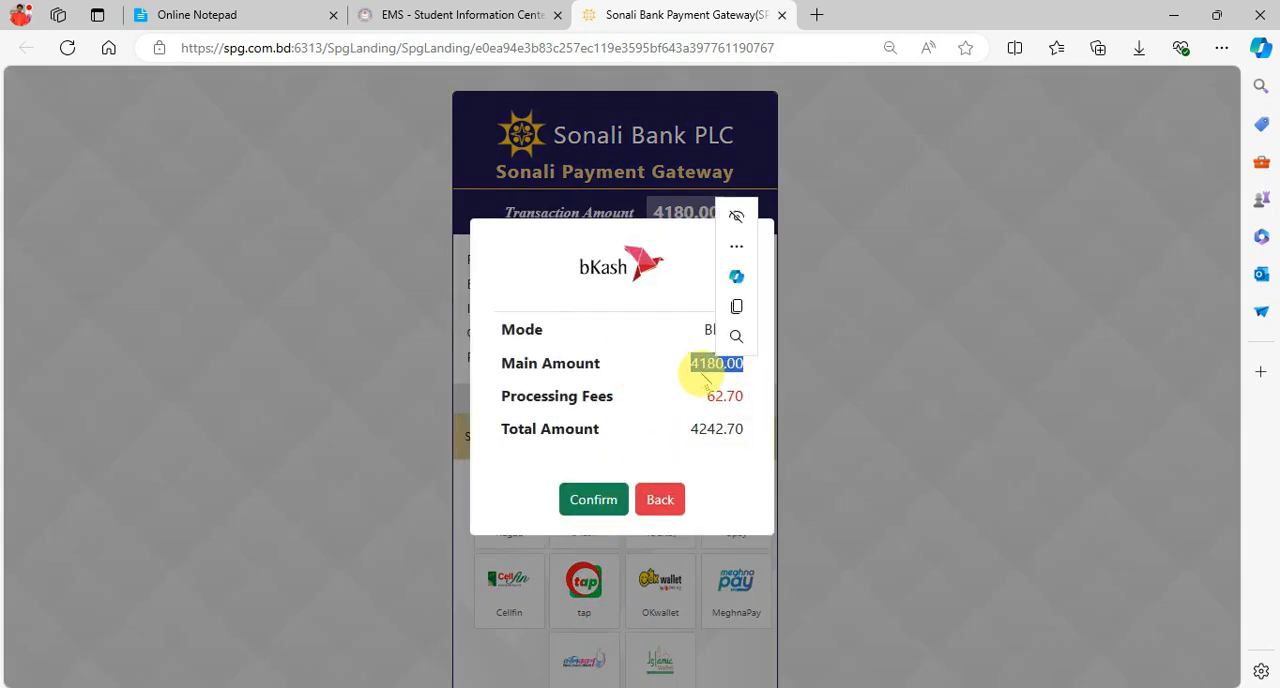
click(675, 435)
click(576, 497)
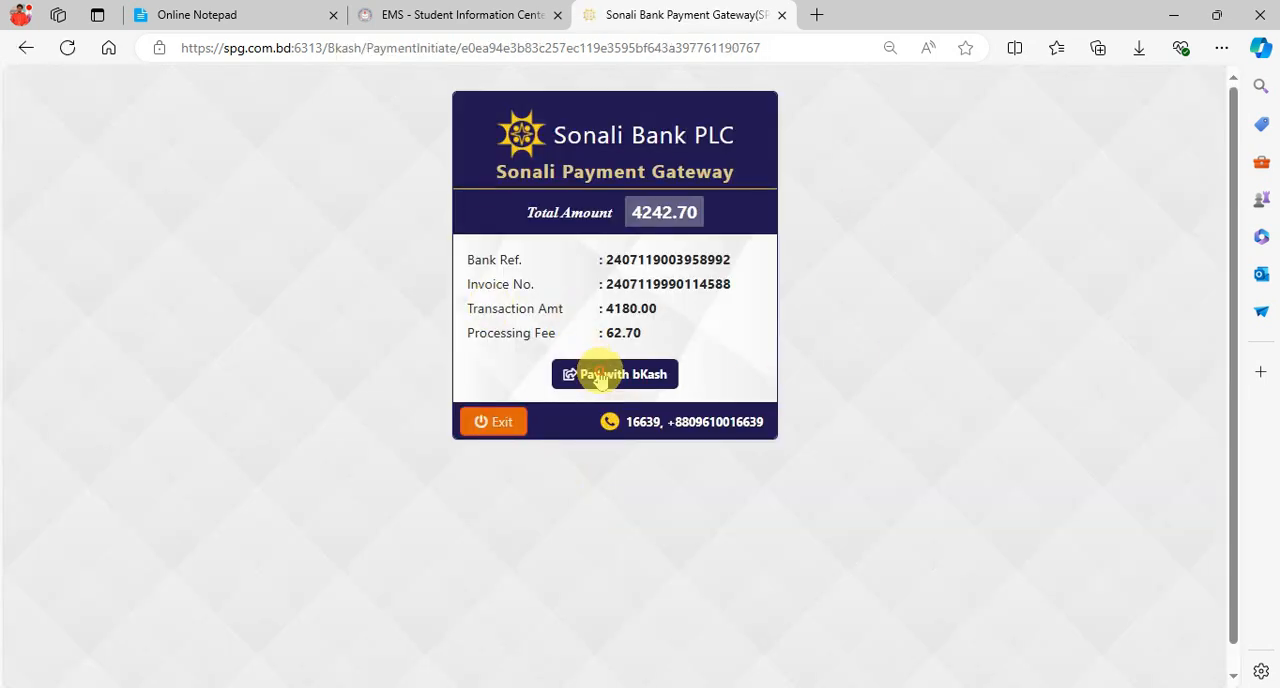
- Proceed to the bKash payment of the admission fee from the Sonali Payment Gateway summary
click(603, 377)
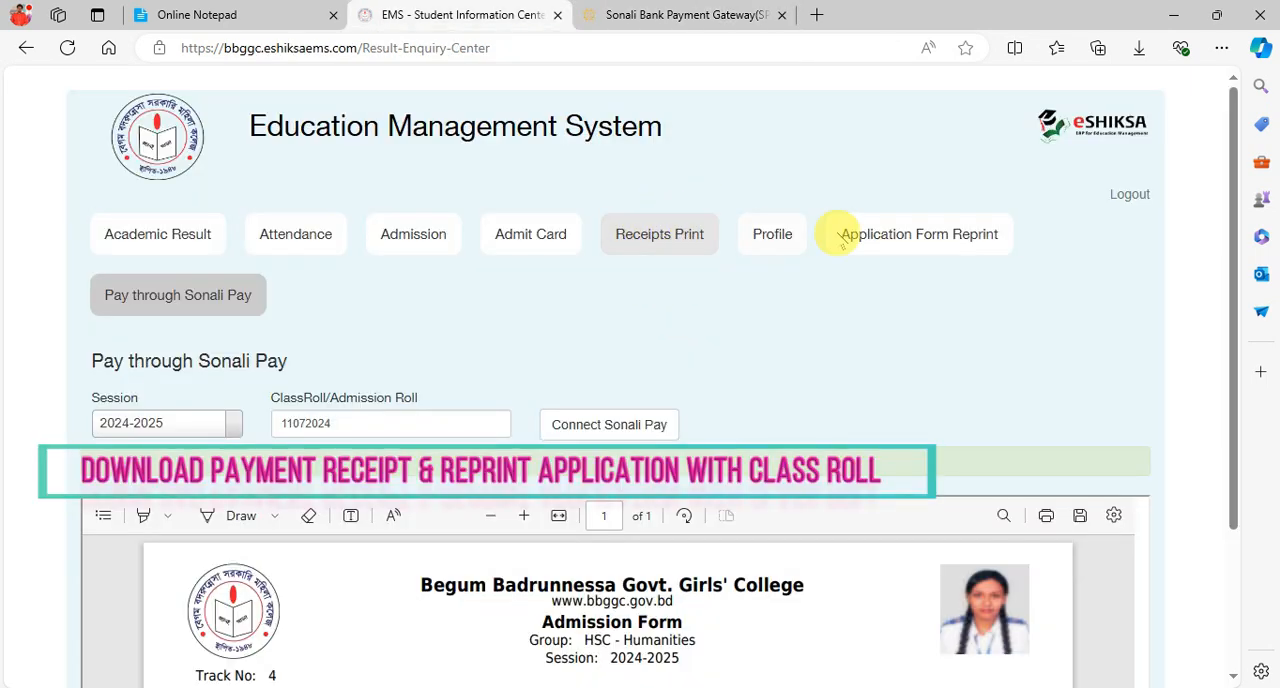
- Return to the EMS portal and list the fee payment receipts for the student's class roll
click(926, 240)
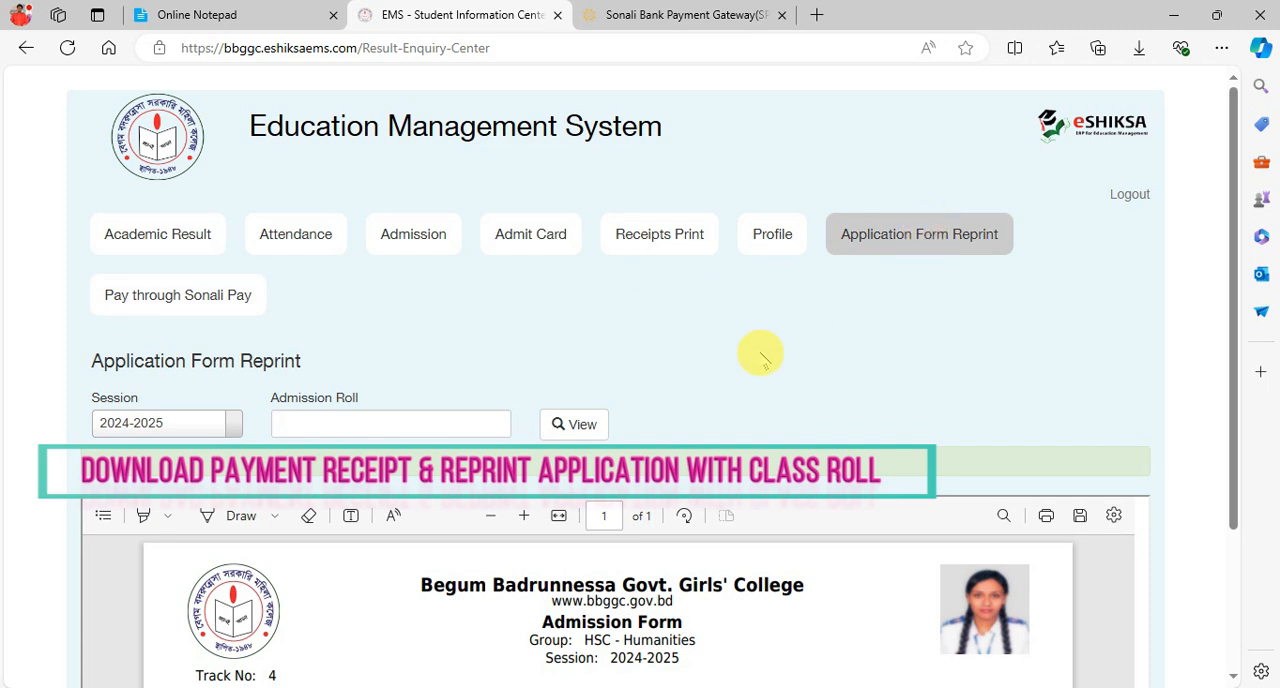
click(700, 244)
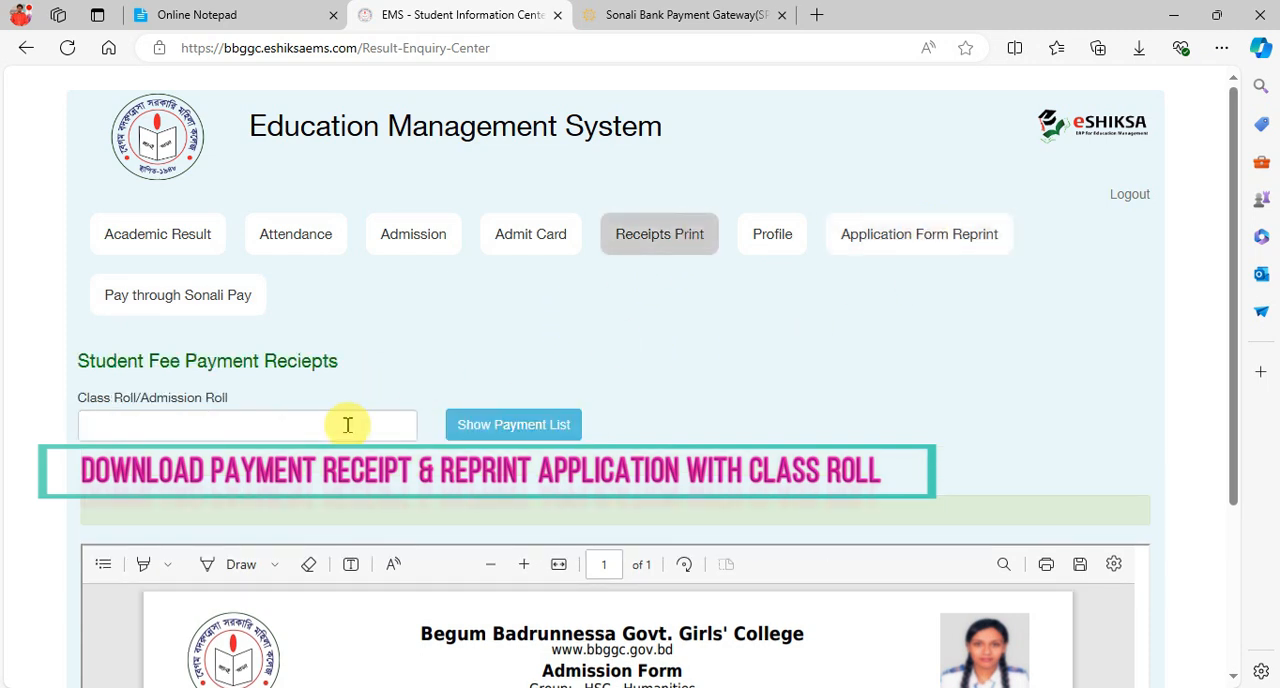
click(347, 425)
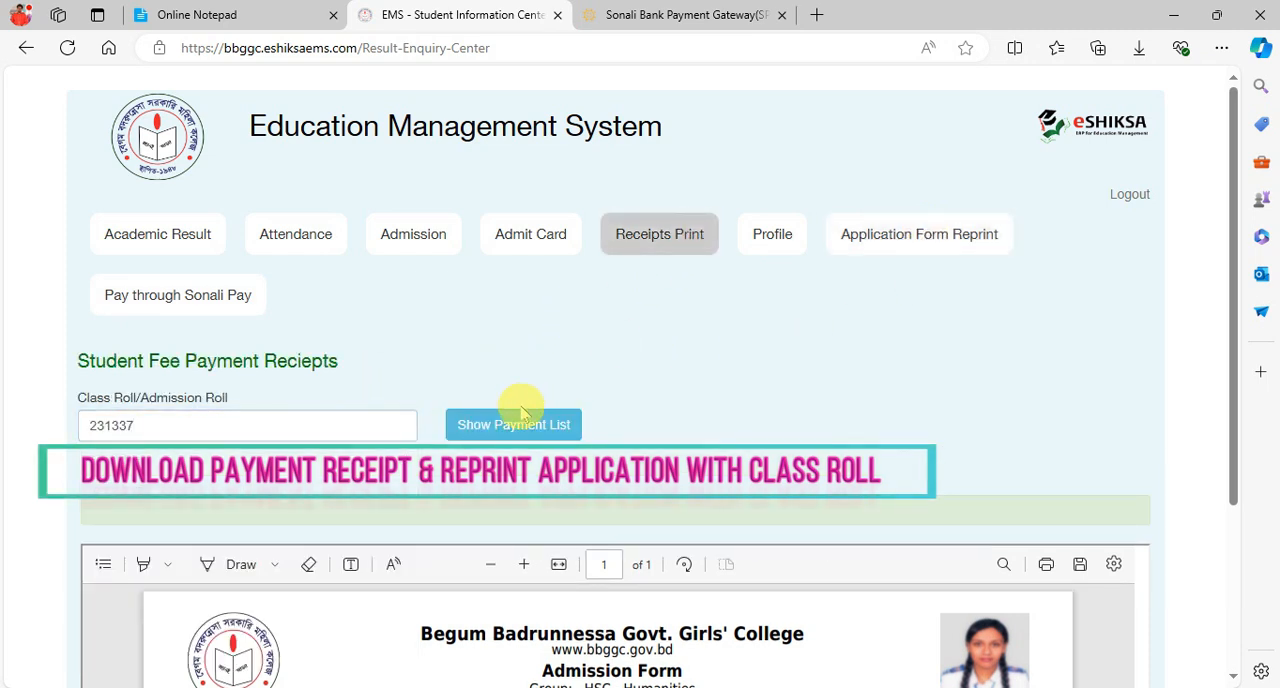
click(490, 425)
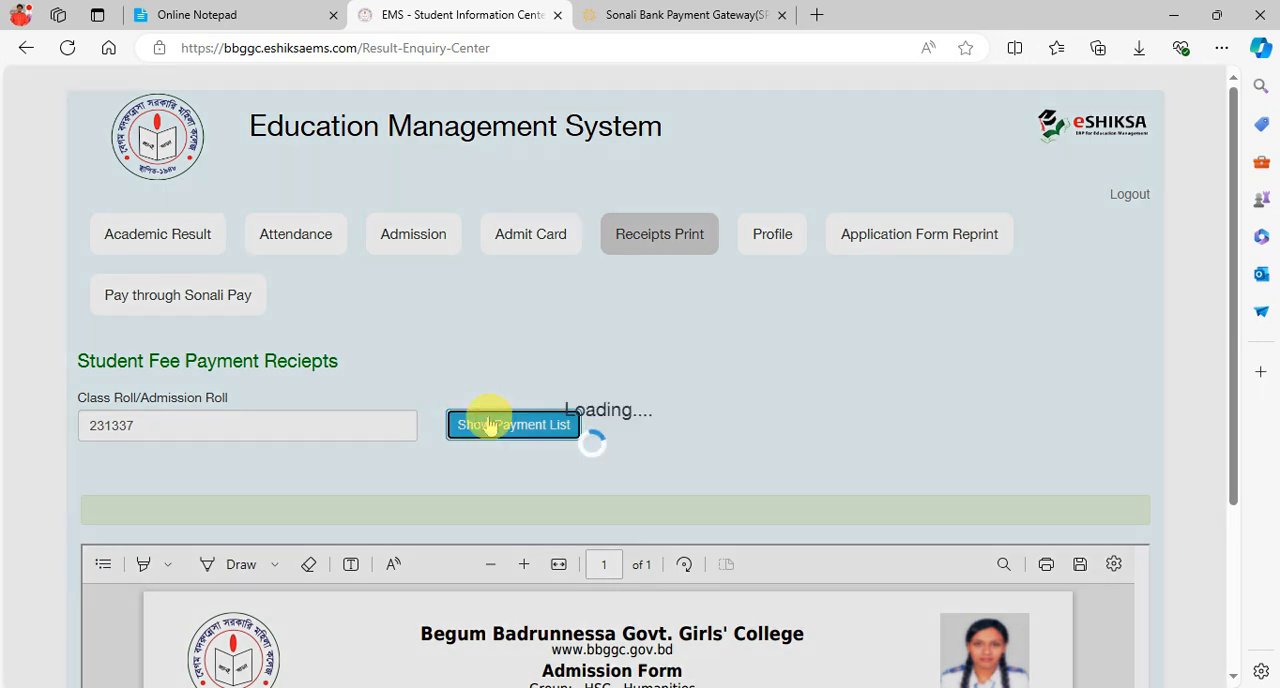
- Reload the EMS portal page and agree to resubmit its form data
click(866, 243)
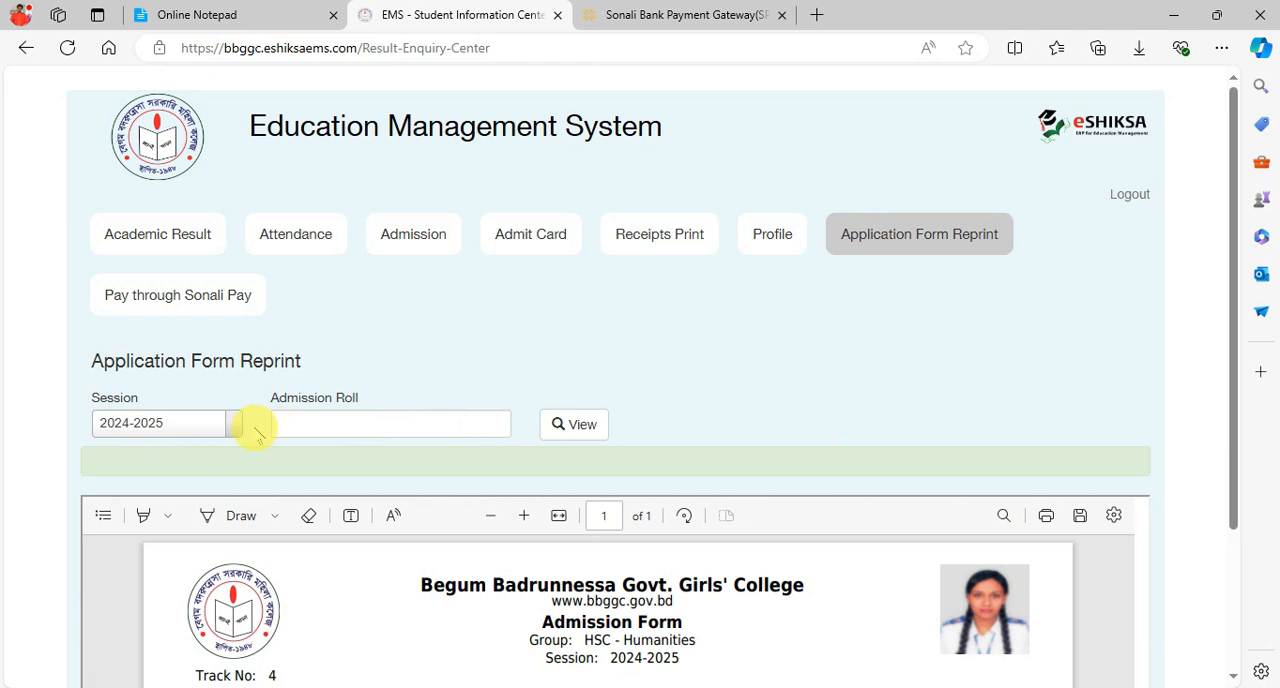
click(362, 427)
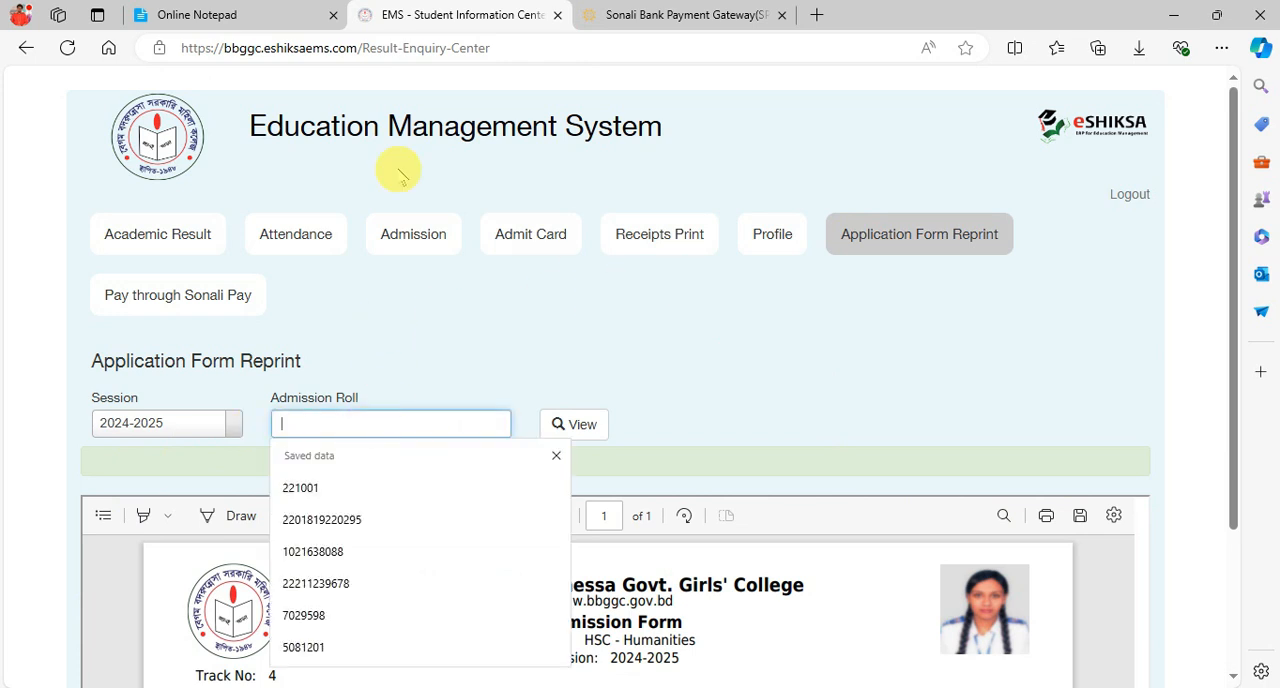
click(66, 48)
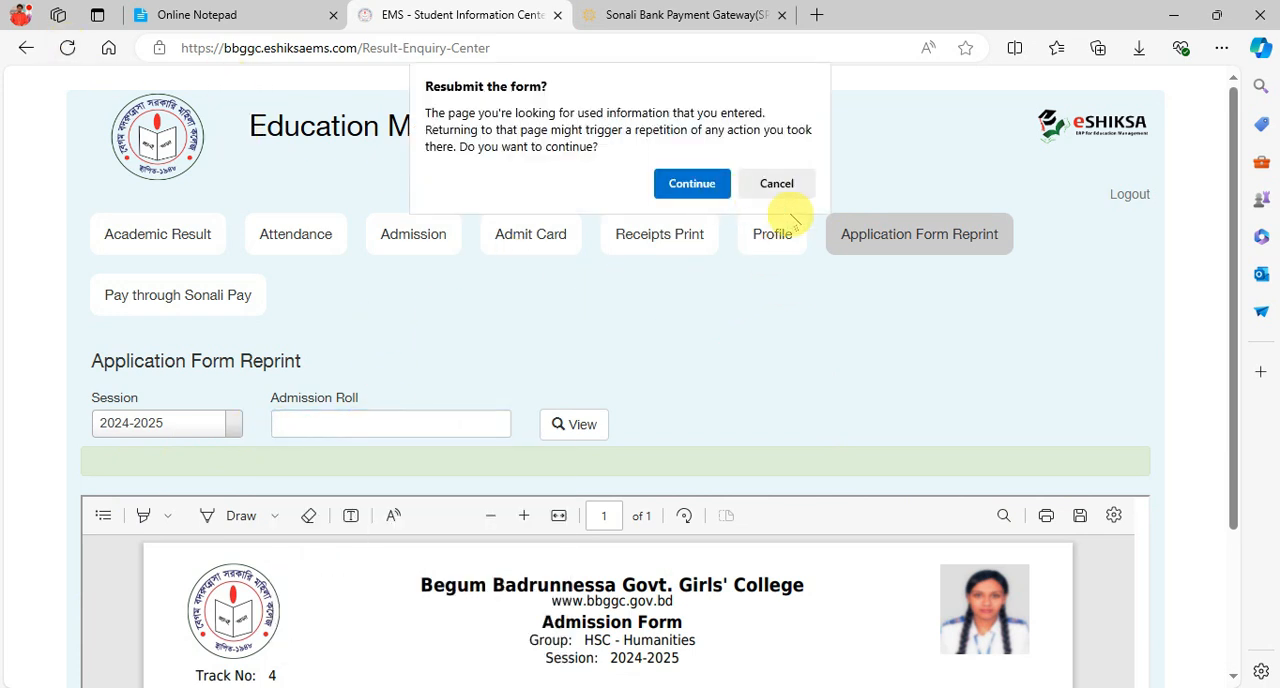
click(722, 184)
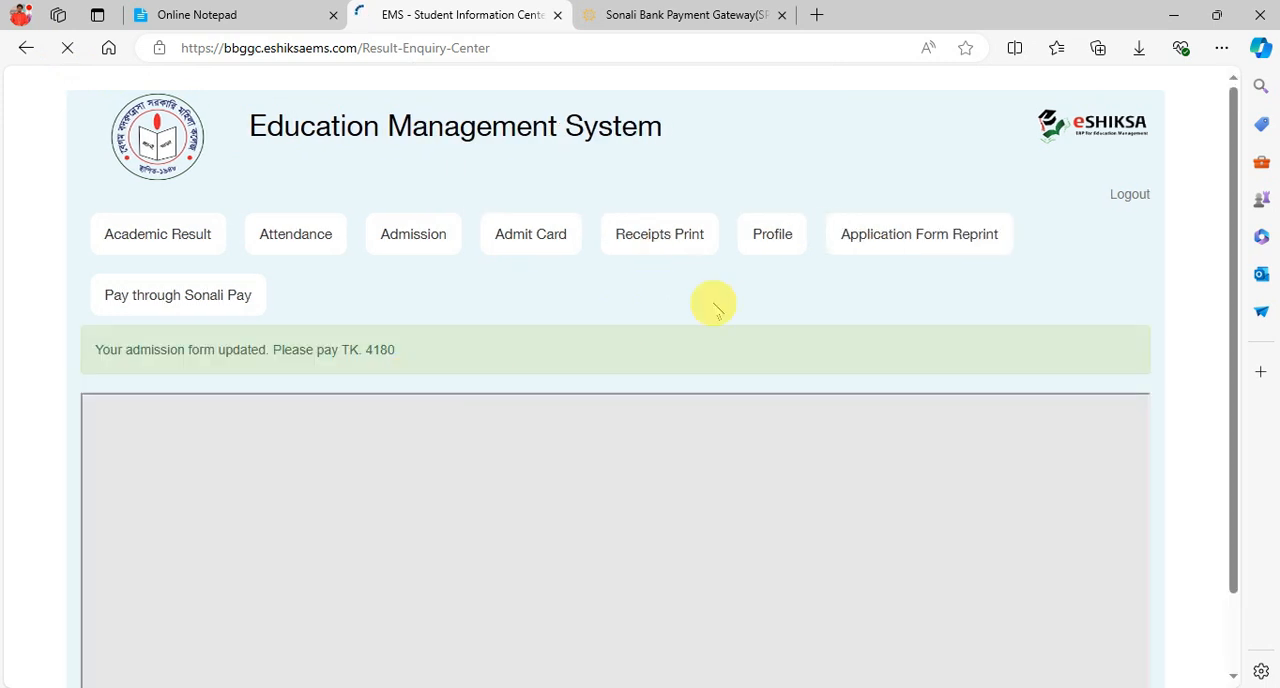
- View the application form reprint for session 2024-2025 using the student's admission roll
click(829, 242)
click(209, 421)
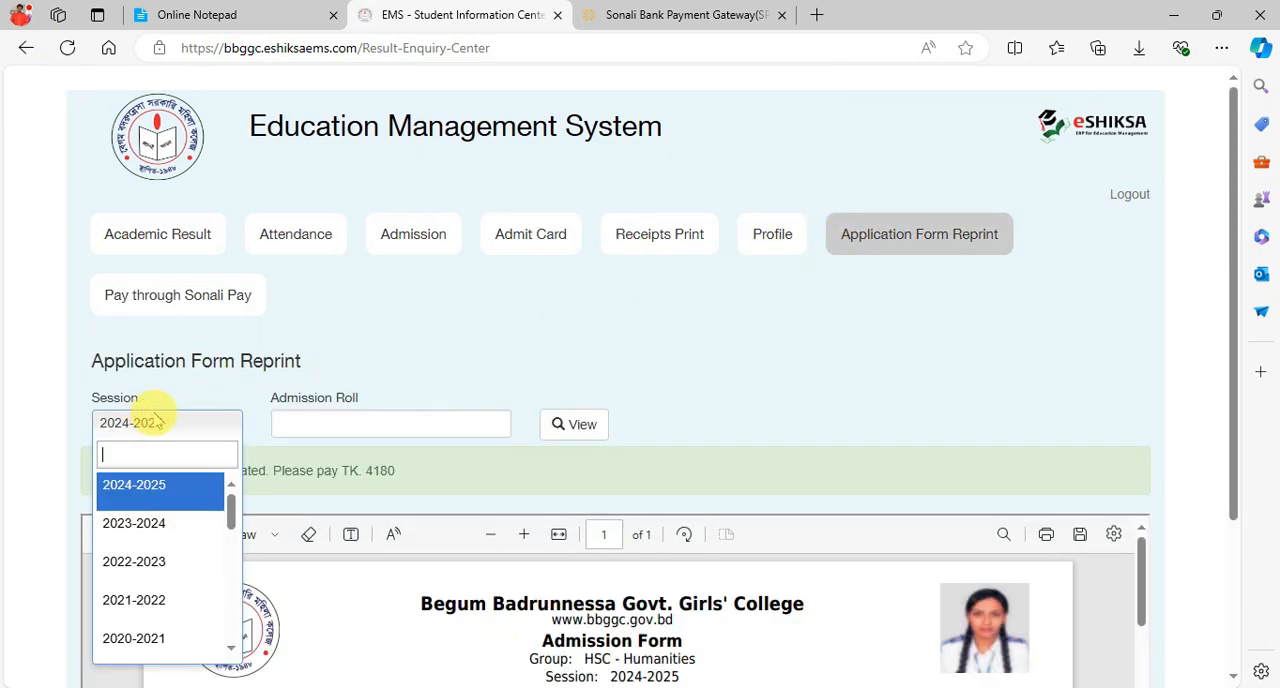
click(449, 386)
click(414, 410)
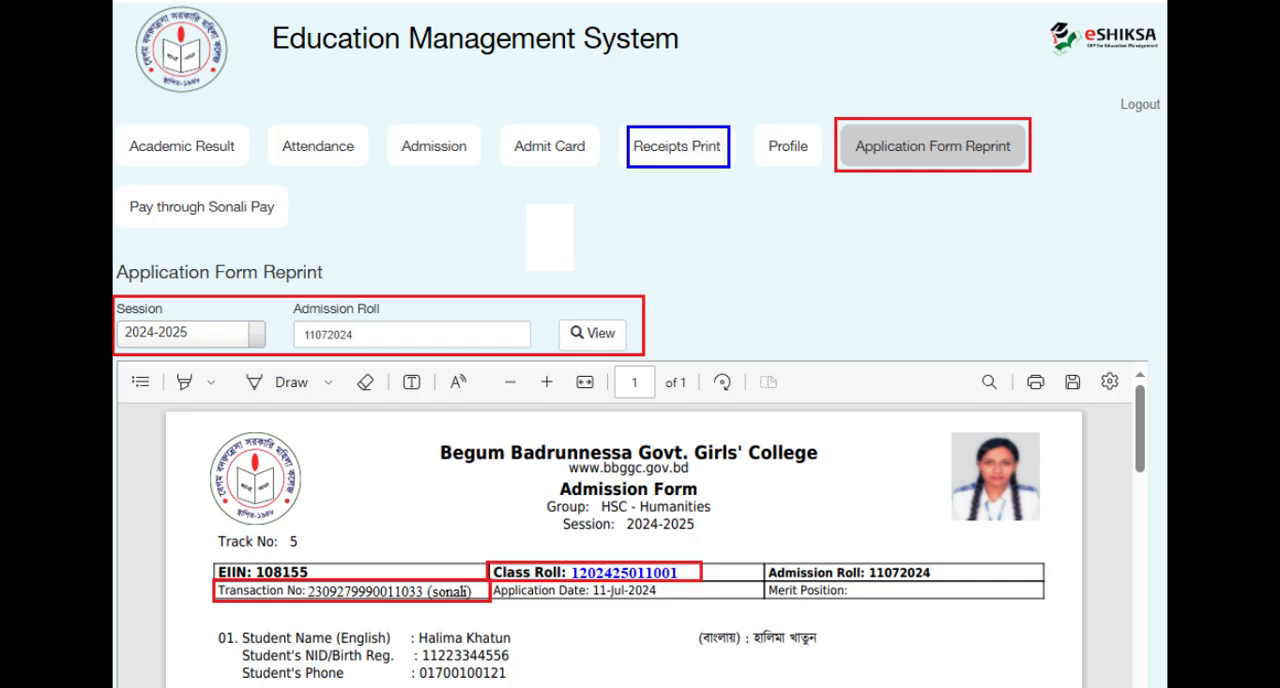